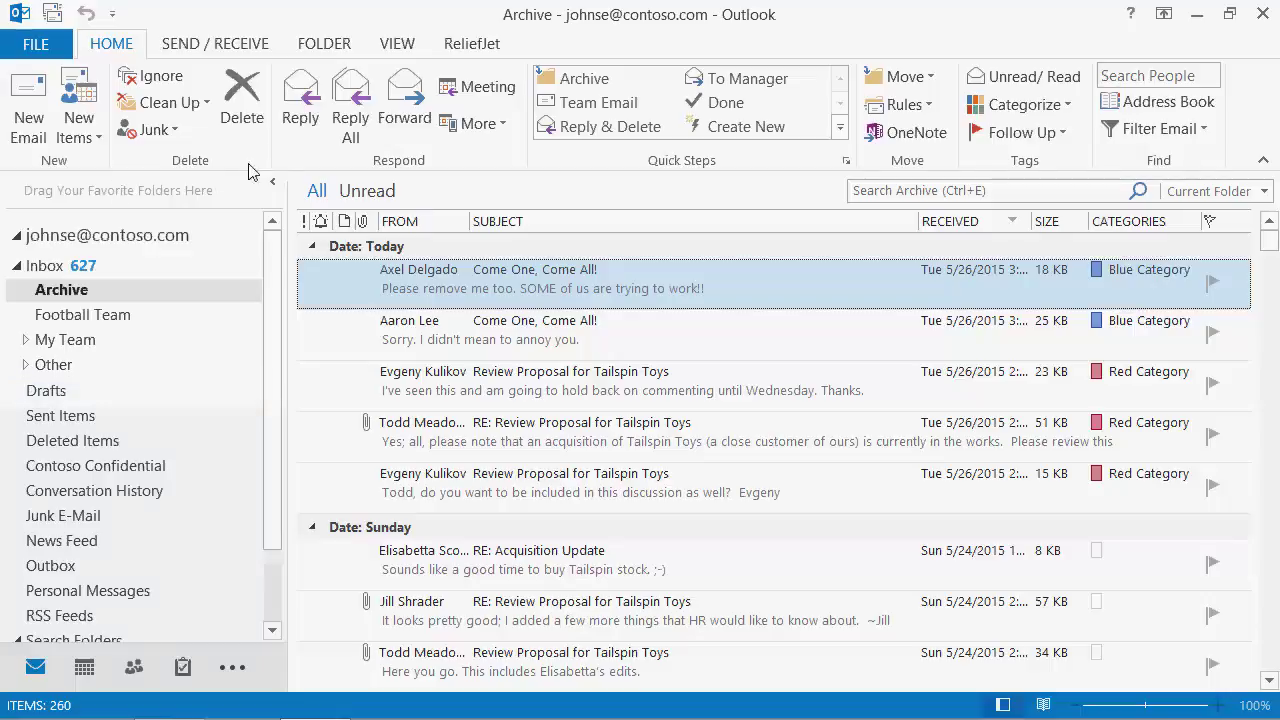
Show the ReliefJet ribbon tab with its export, import and duplicate-removal utilities
{"action": "left_click", "coordinate": [462, 47]}
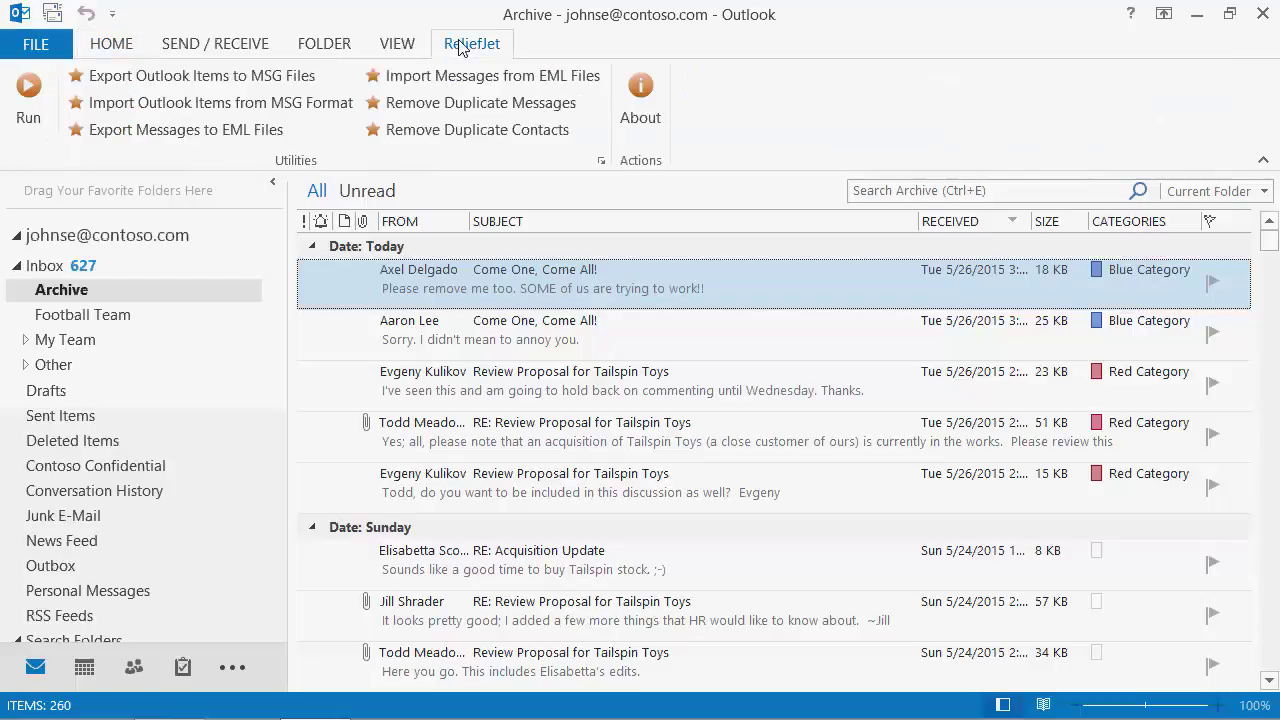
Configure an MSG export of the Inbox and all its subfolders, appending Explorer summary information
{"action": "left_click", "coordinate": [280, 78]}
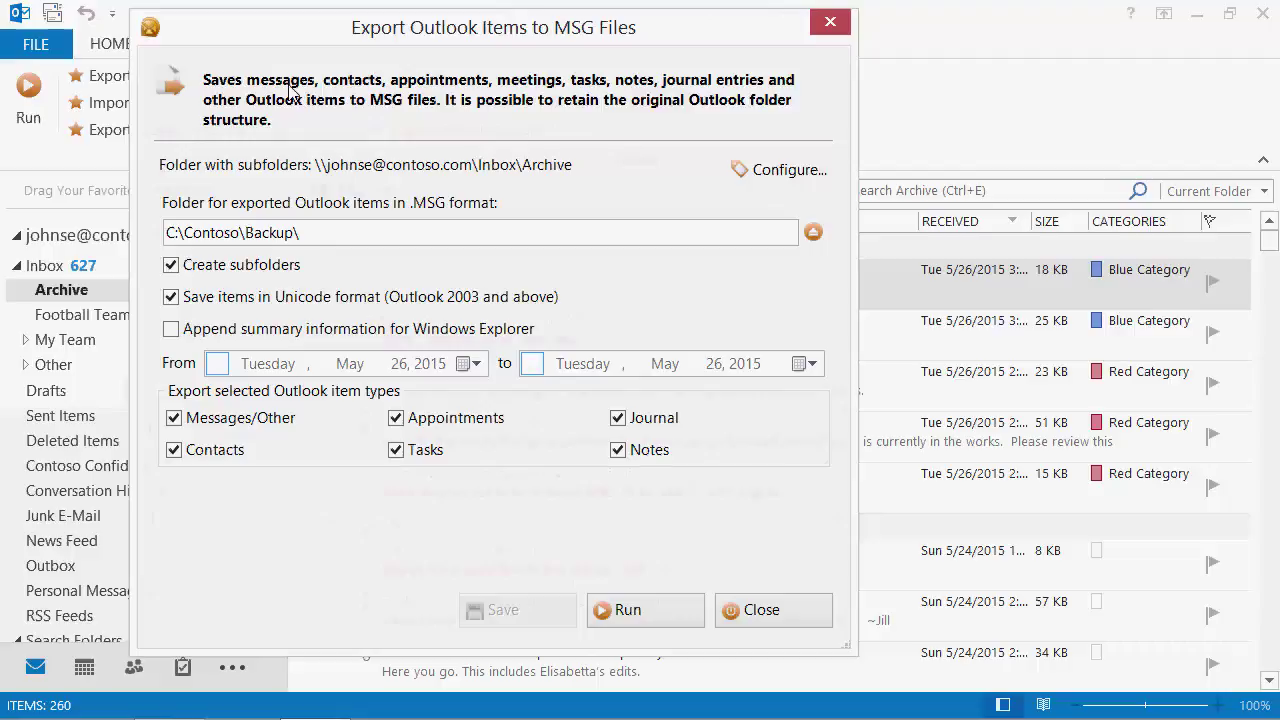
{"action": "left_click", "coordinate": [814, 188]}
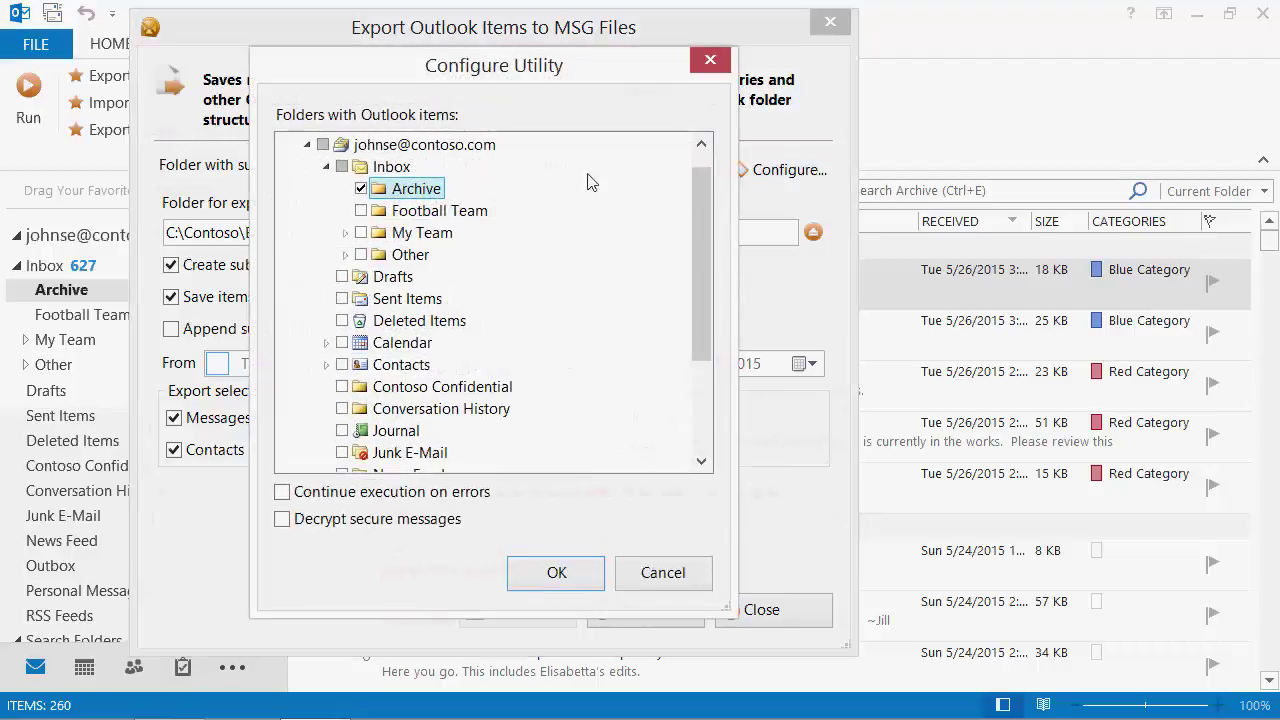
{"action": "right_click", "coordinate": [393, 171]}
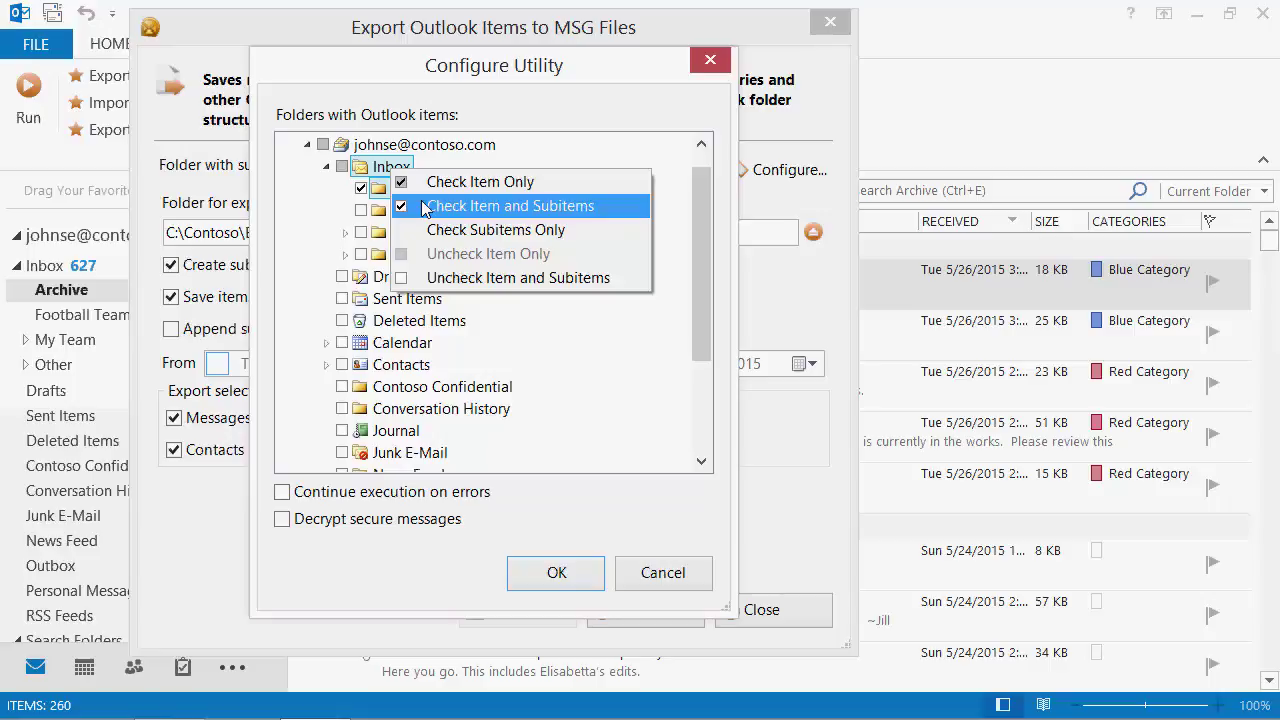
{"action": "left_click", "coordinate": [424, 206]}
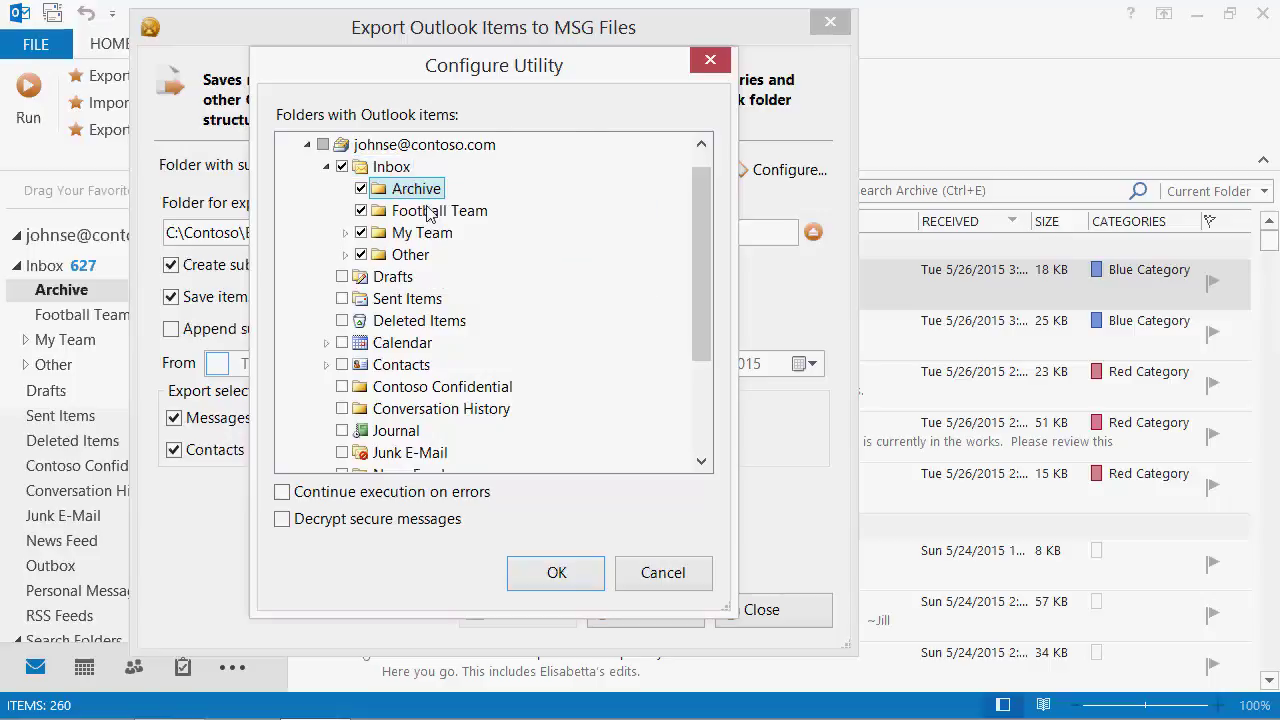
{"action": "left_click", "coordinate": [541, 577]}
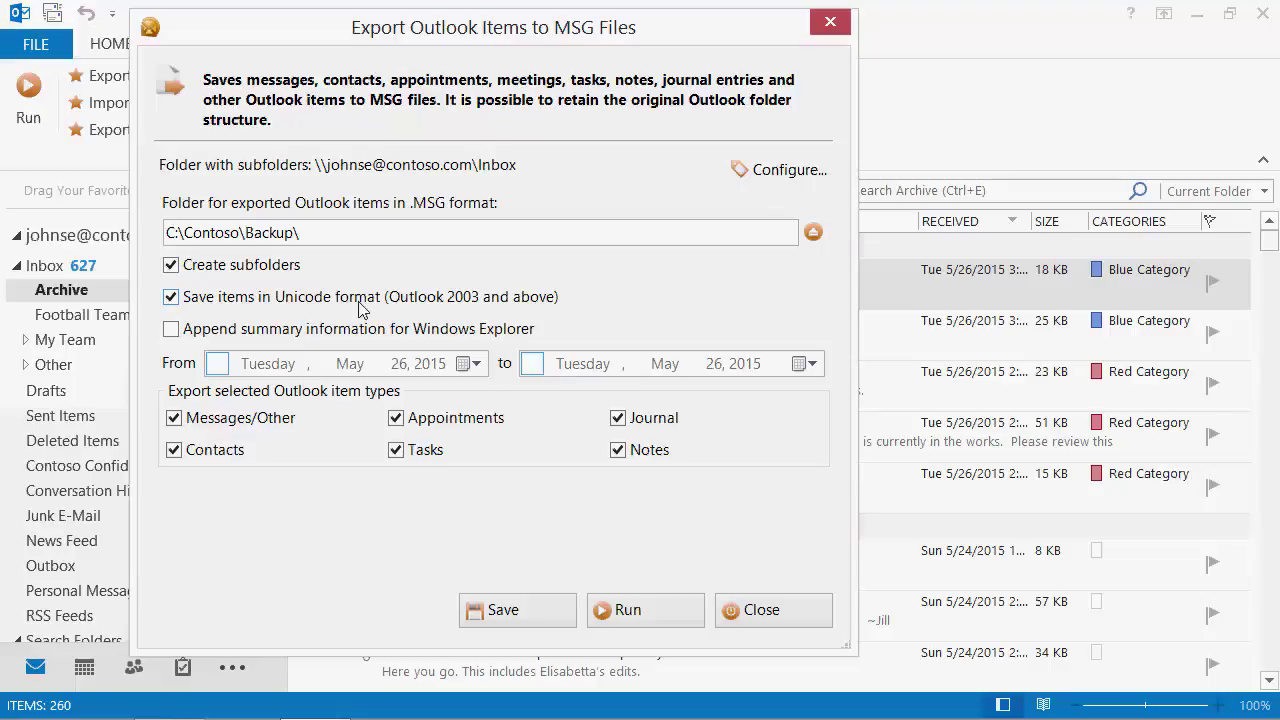
{"action": "left_click", "coordinate": [212, 331]}
Run the export of 987 items from 9 folders and close the completion report
{"action": "left_click", "coordinate": [638, 610]}
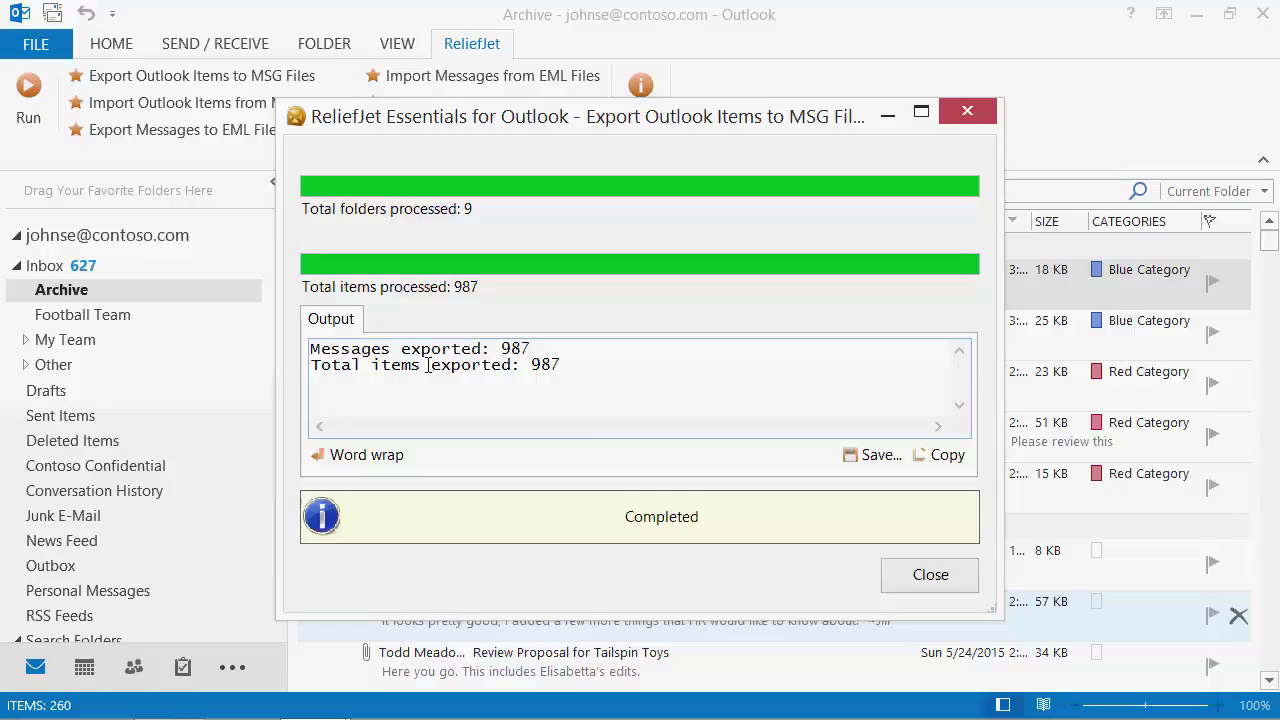
{"action": "left_click", "coordinate": [911, 576]}
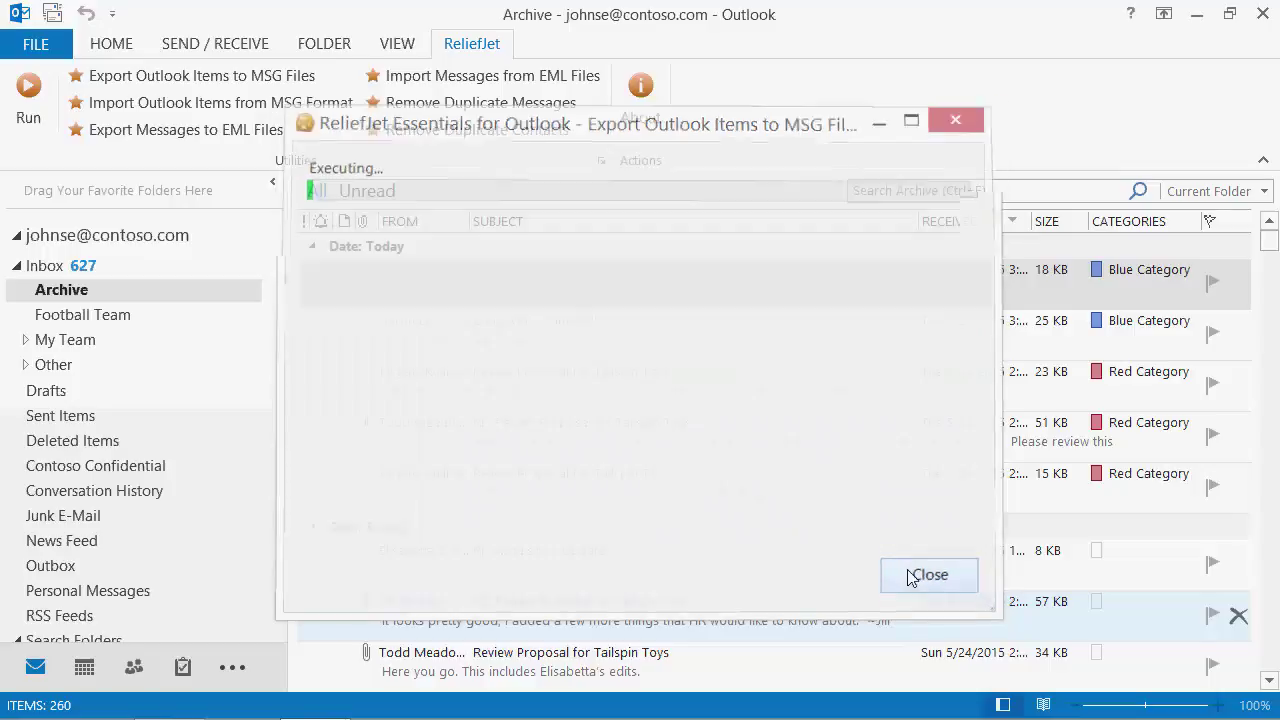
In the Backup Explorer window, expand the account folder and open the exported Inbox
{"action": "key", "text": "alt+Tab"}
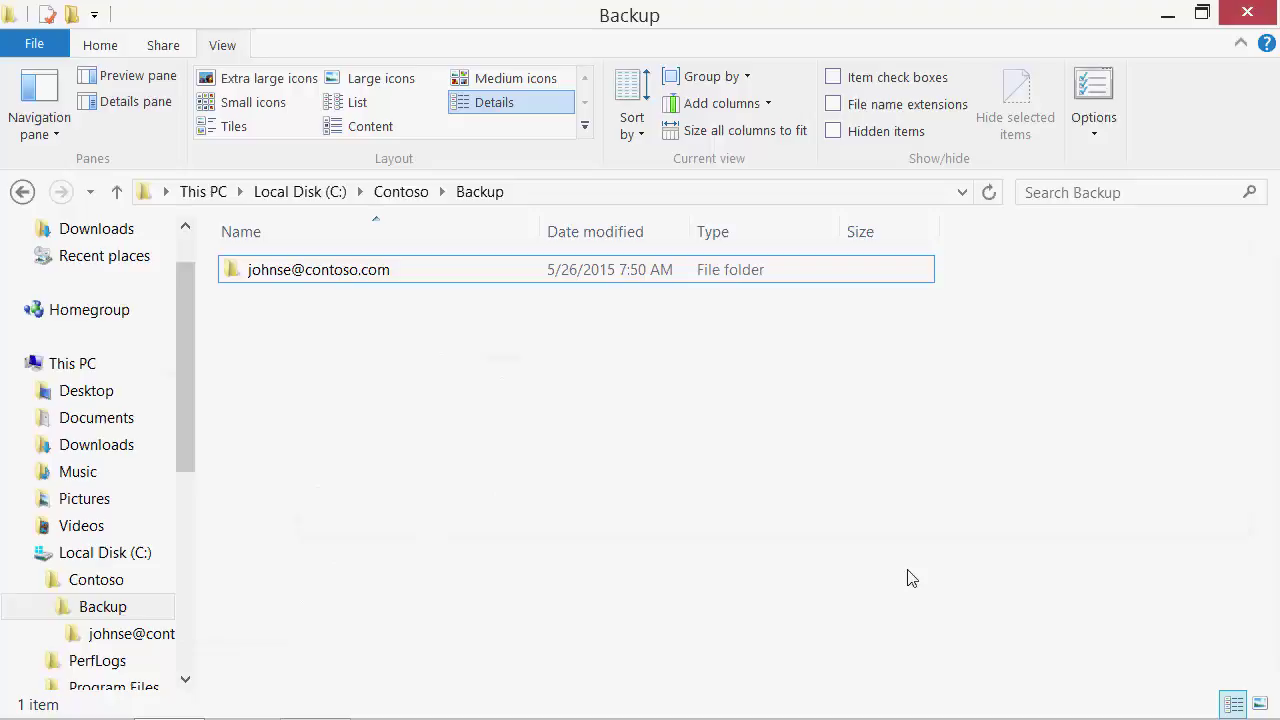
{"action": "left_click", "coordinate": [57, 634]}
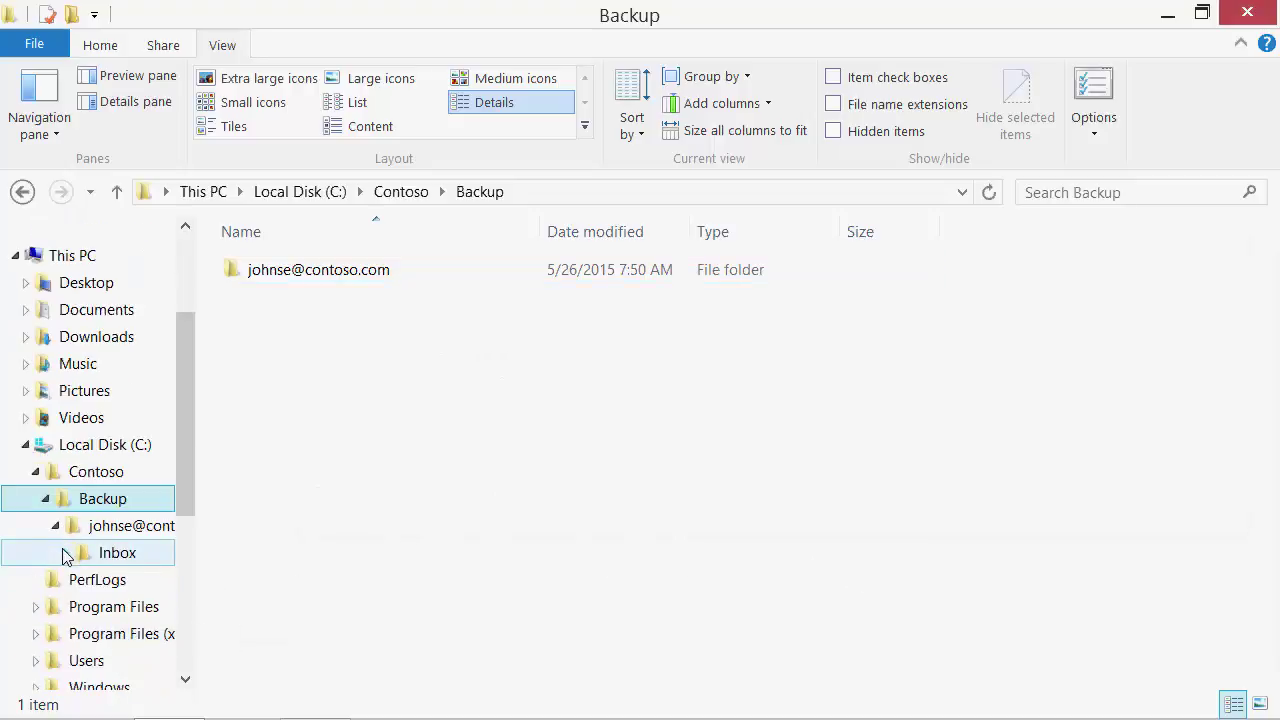
{"action": "left_click", "coordinate": [66, 556]}
{"action": "left_click_drag", "start_coordinate": [77, 551], "coordinate": [116, 552]}
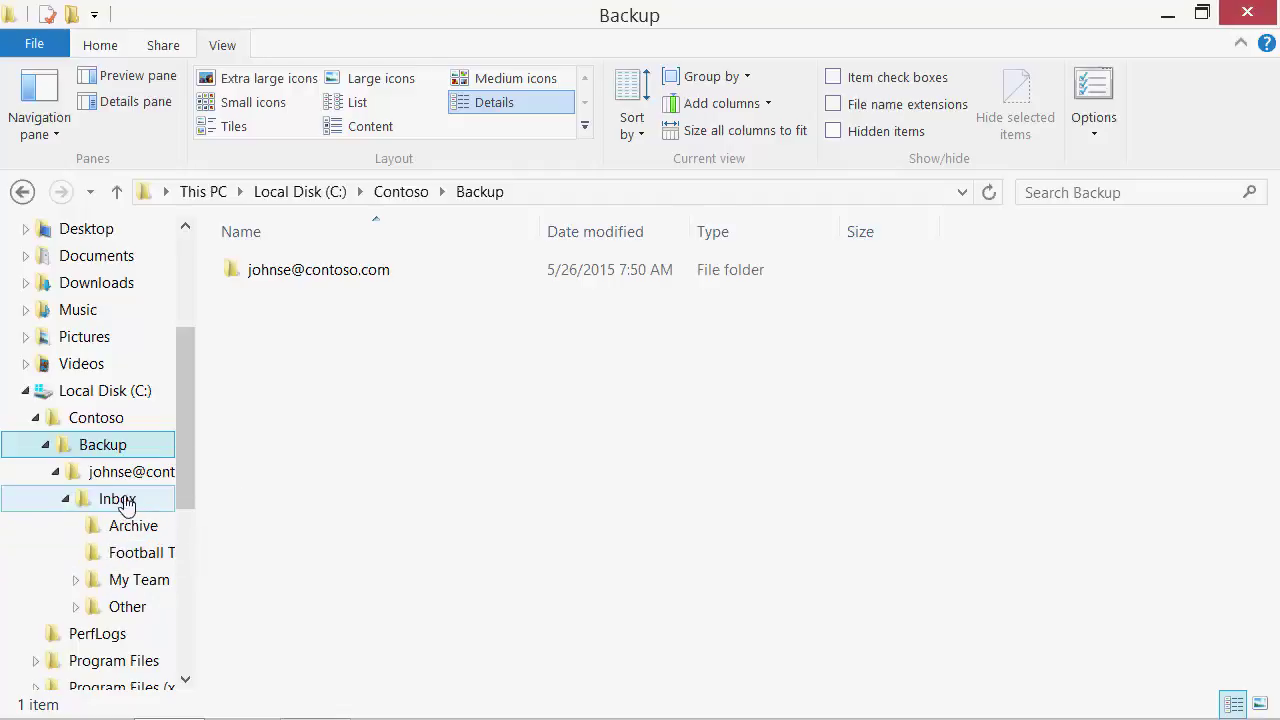
{"action": "left_click", "coordinate": [117, 499]}
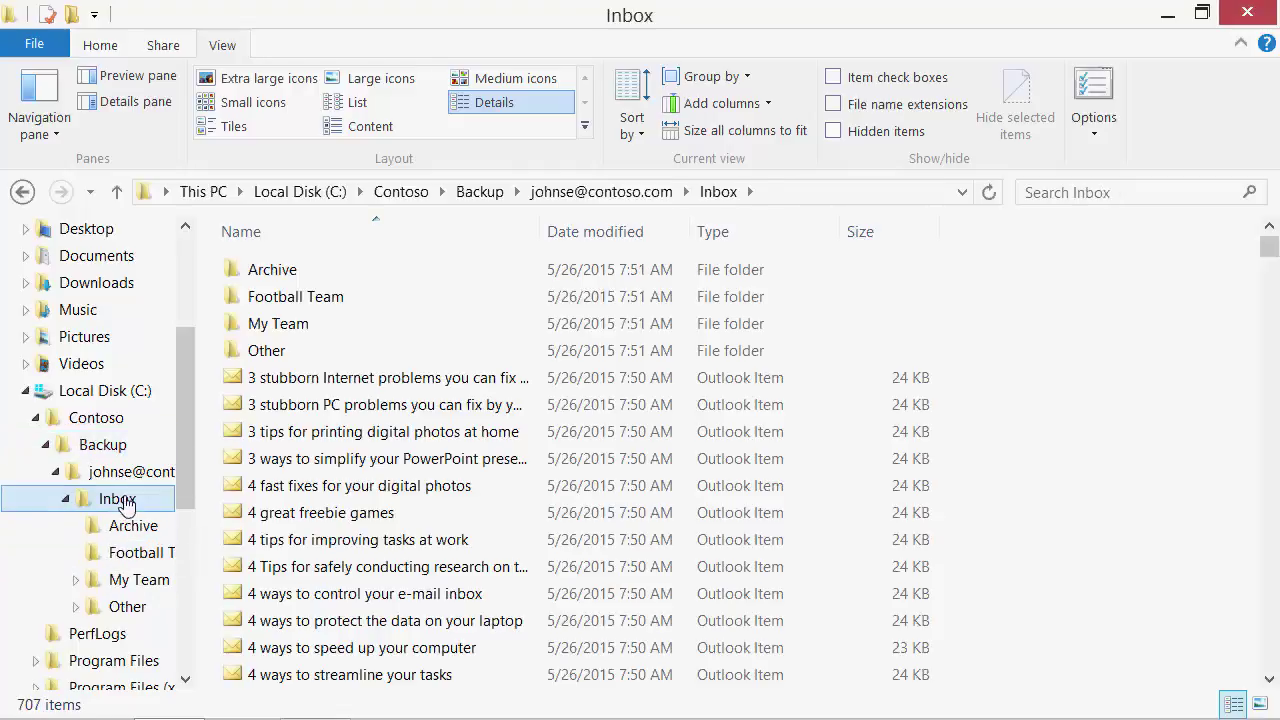
Remove the Date modified and Type columns and add a Date created column
{"action": "right_click", "coordinate": [971, 240]}
{"action": "left_click", "coordinate": [988, 303]}
{"action": "right_click", "coordinate": [931, 231]}
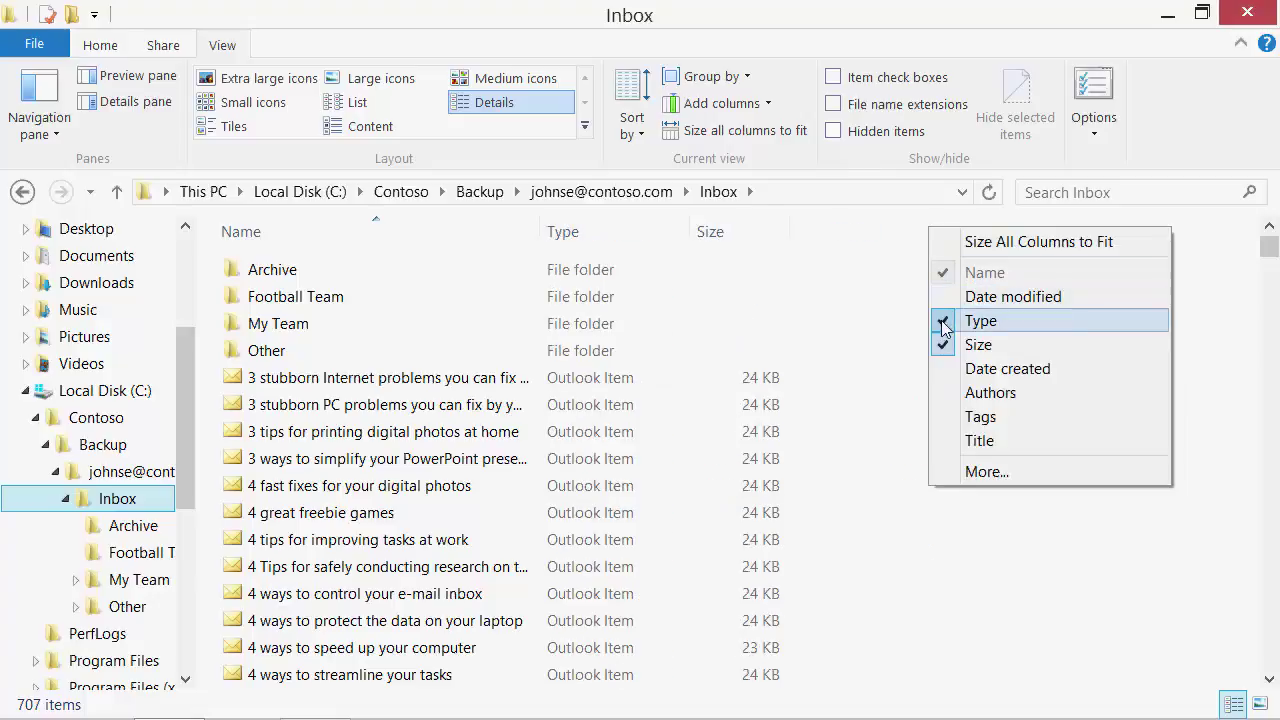
{"action": "left_click", "coordinate": [943, 321]}
{"action": "right_click", "coordinate": [917, 226]}
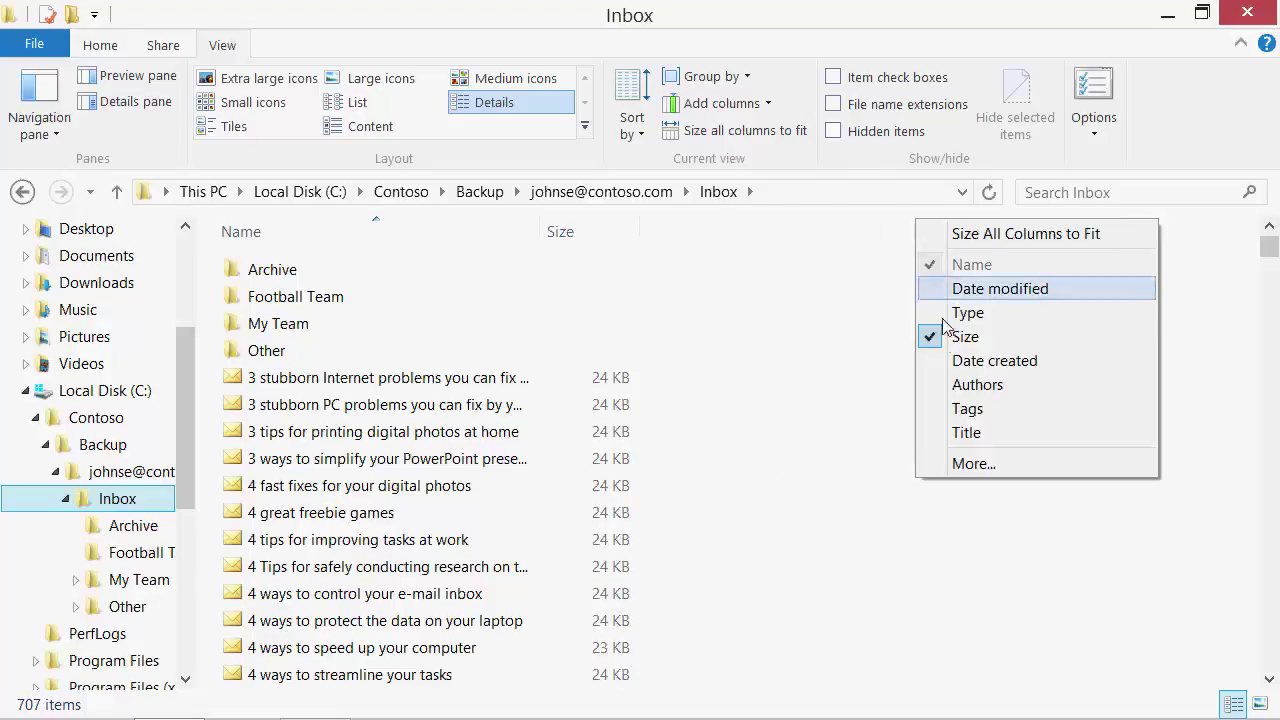
{"action": "left_click", "coordinate": [948, 362]}
Add Authors, Tags and Title columns and group the files by Date created
{"action": "right_click", "coordinate": [908, 232]}
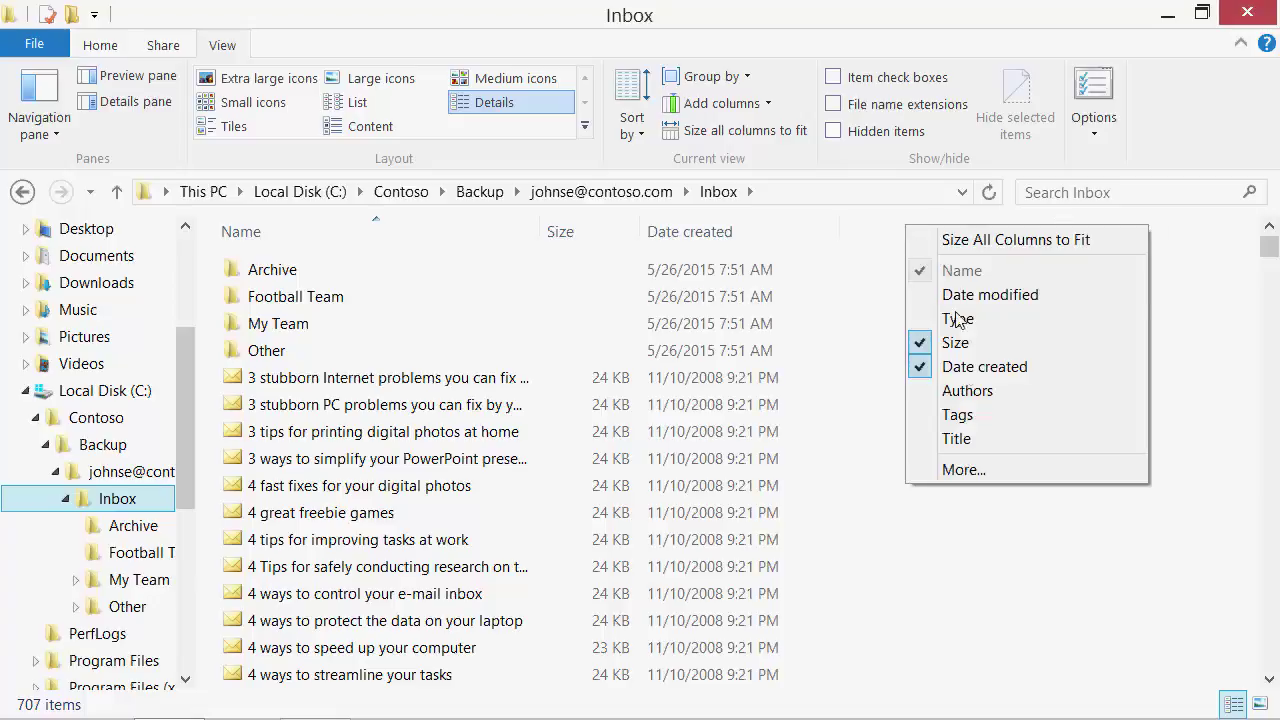
{"action": "left_click", "coordinate": [958, 394]}
{"action": "right_click", "coordinate": [898, 228]}
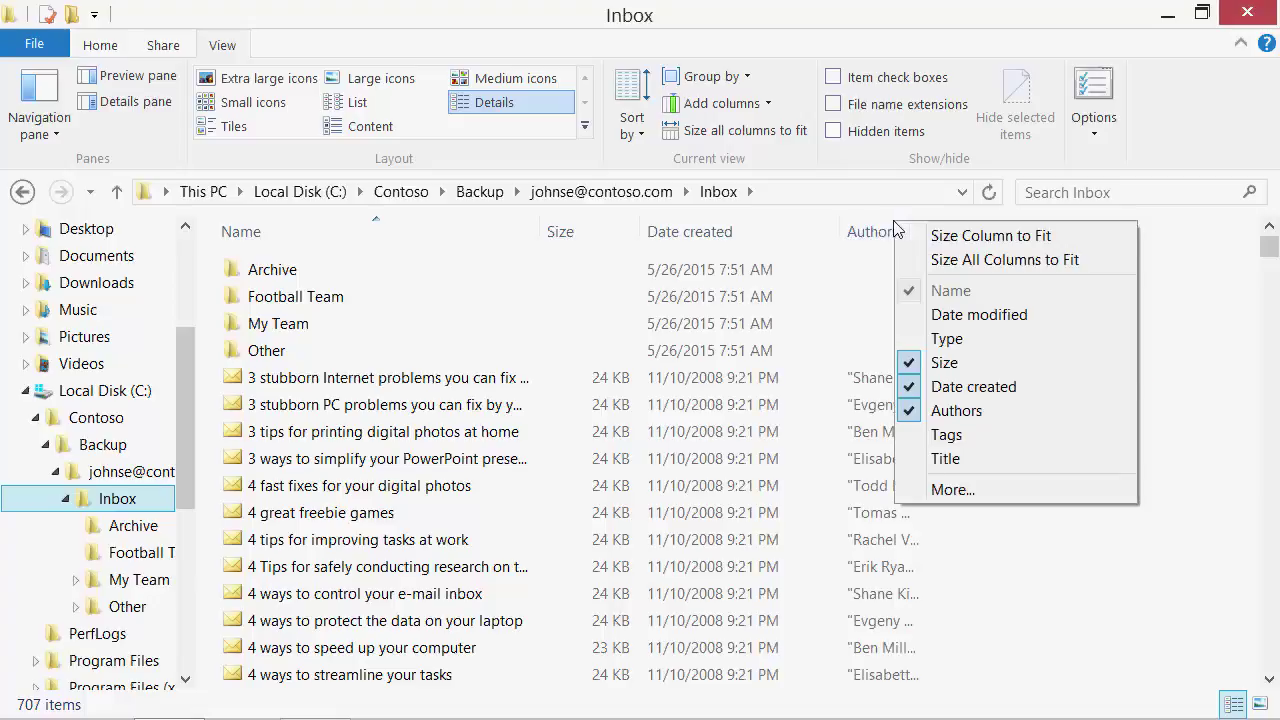
{"action": "left_click", "coordinate": [936, 432]}
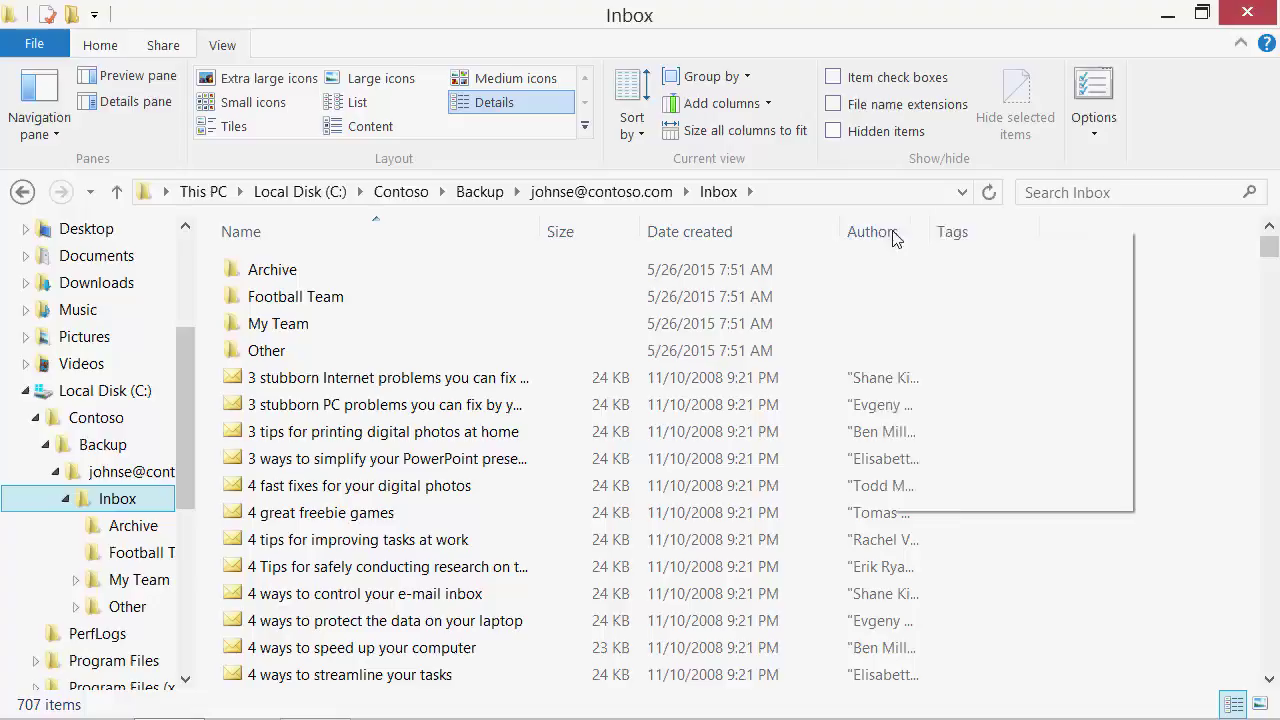
{"action": "right_click", "coordinate": [906, 232]}
{"action": "left_click", "coordinate": [930, 463]}
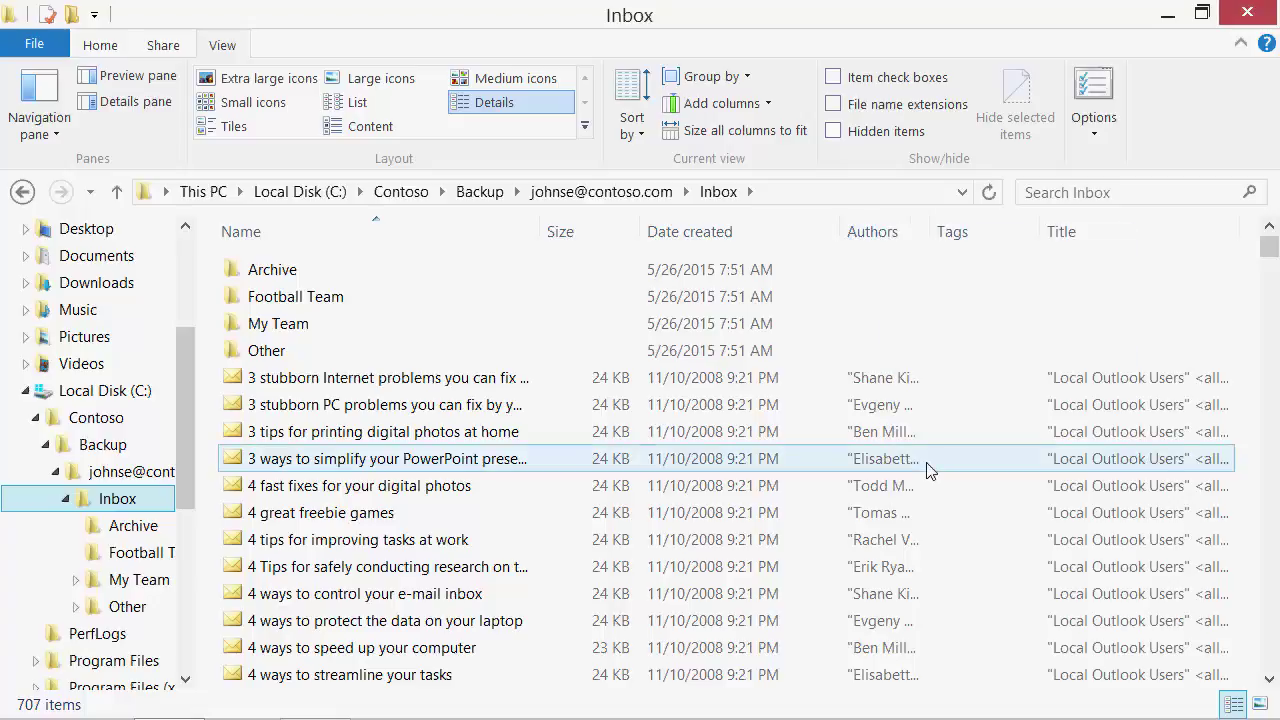
{"action": "left_click", "coordinate": [739, 84]}
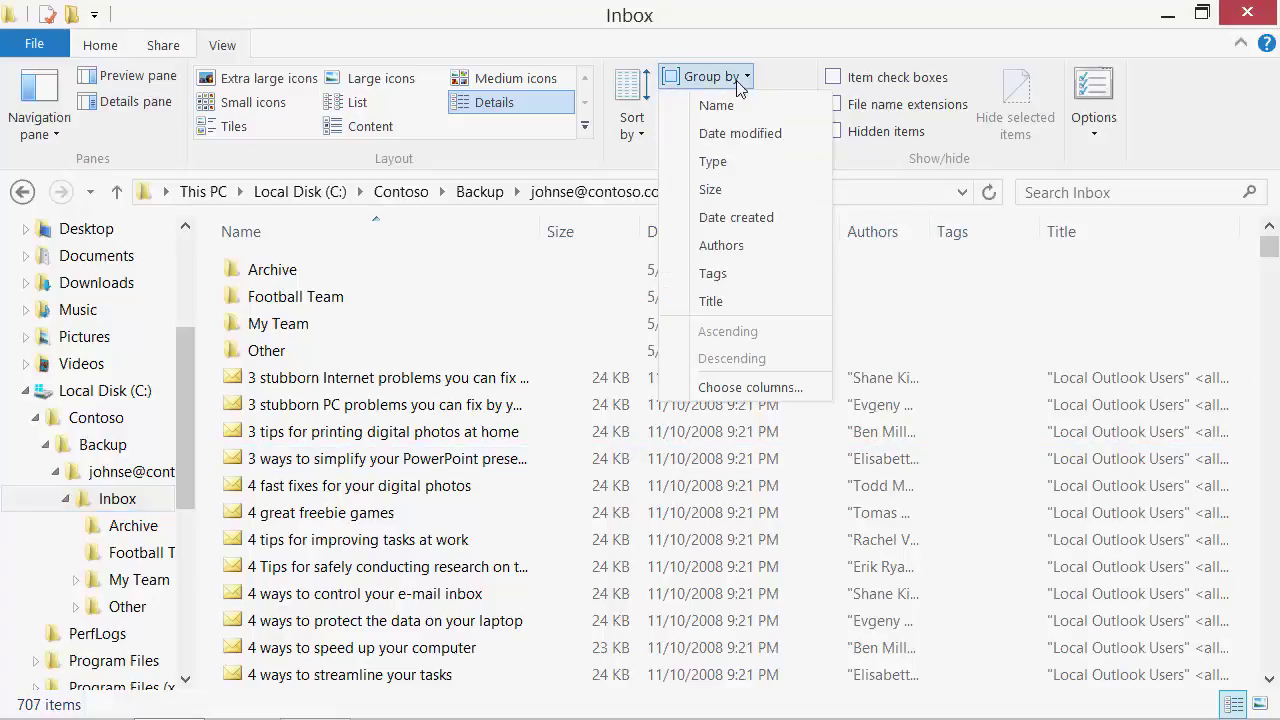
{"action": "left_click", "coordinate": [752, 217]}
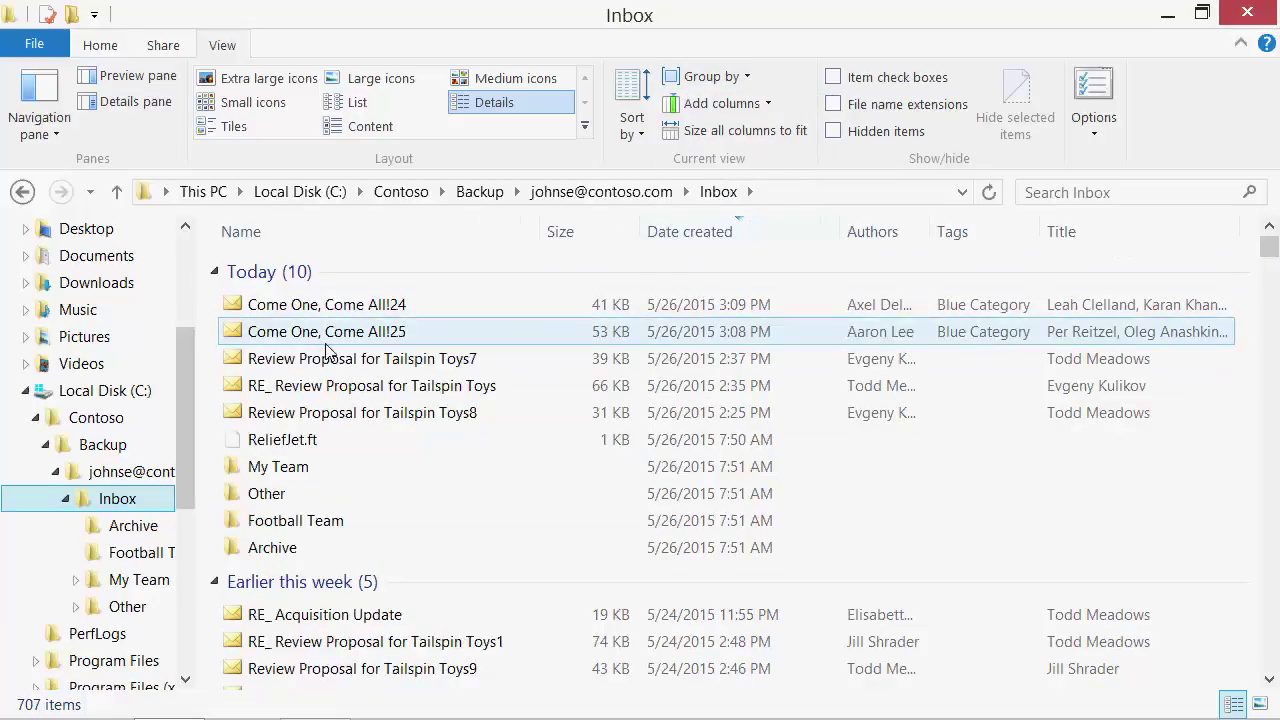
Turn on the preview pane, preview the Acquisition Update and Tailspin Toys messages, then open Folder Options
{"action": "left_click", "coordinate": [127, 75]}
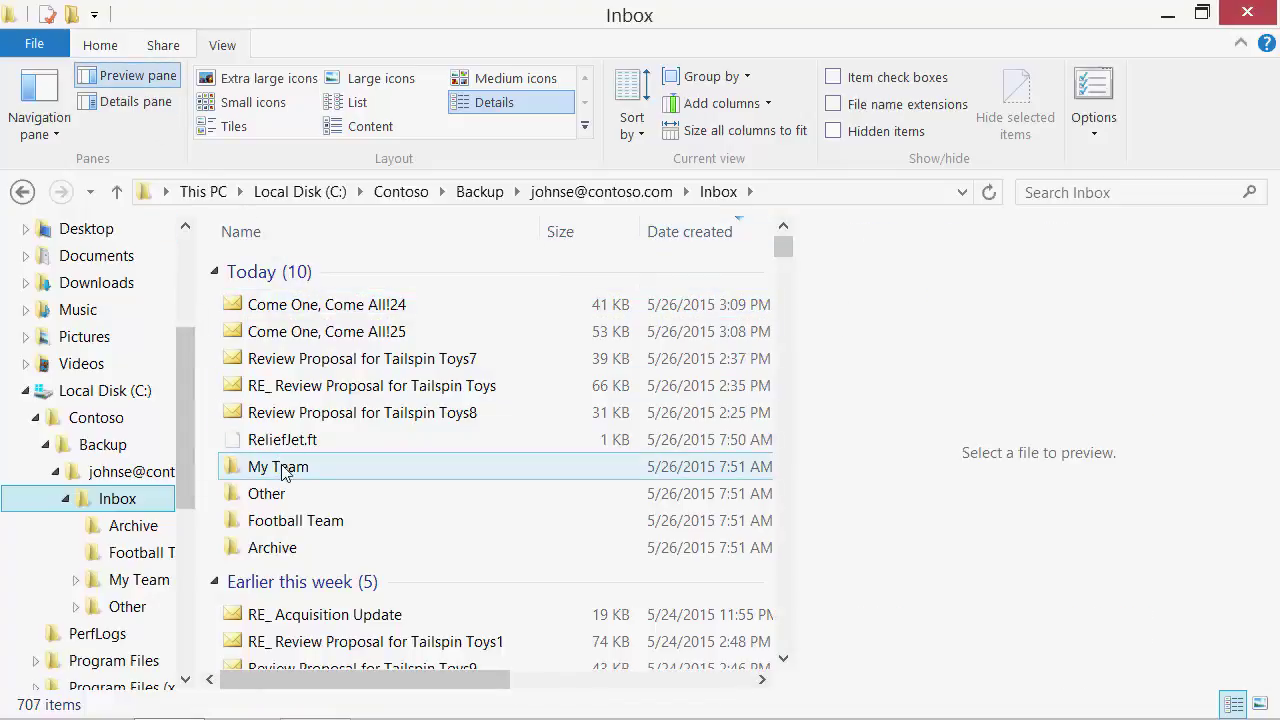
{"action": "left_click", "coordinate": [357, 624]}
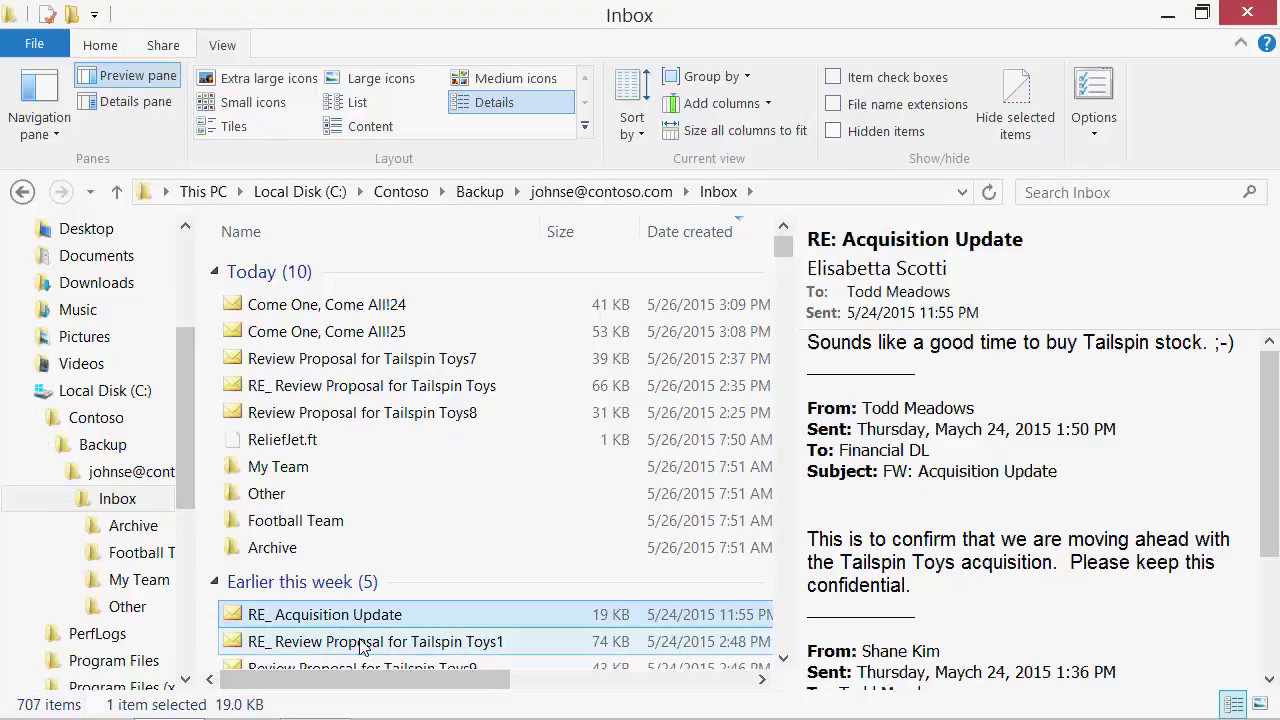
{"action": "left_click", "coordinate": [361, 643]}
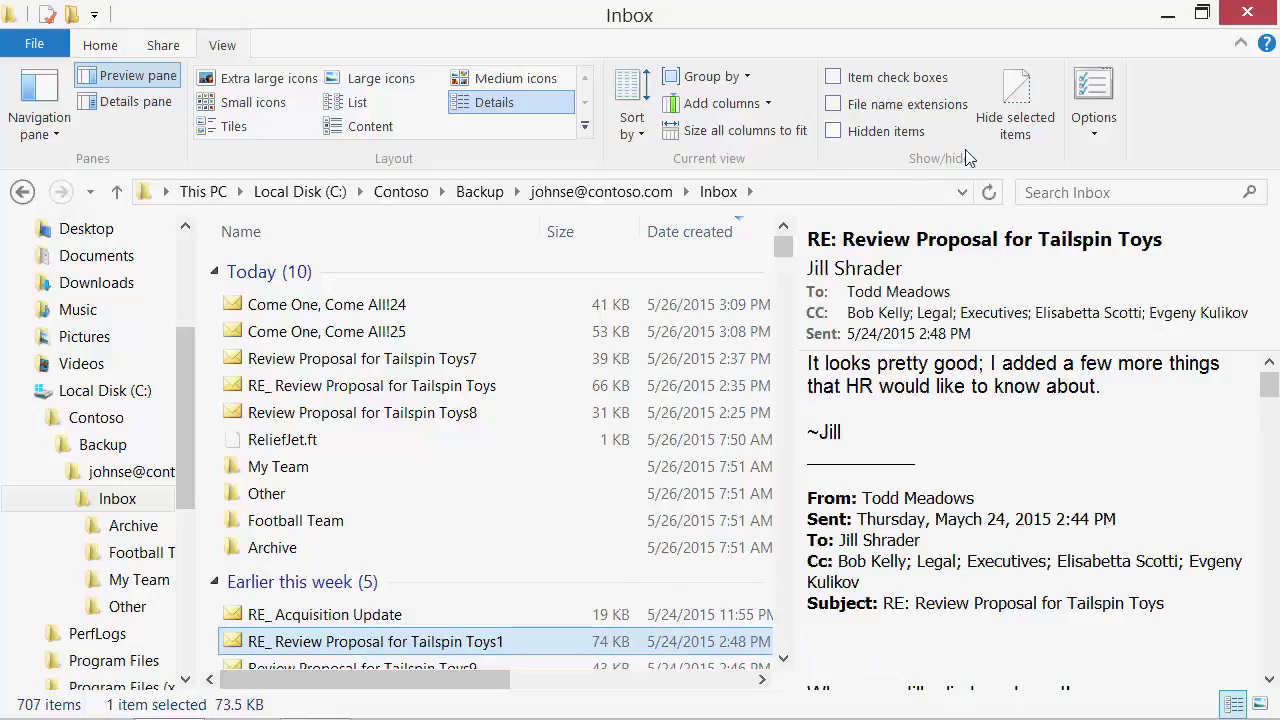
{"action": "left_click", "coordinate": [1094, 120]}
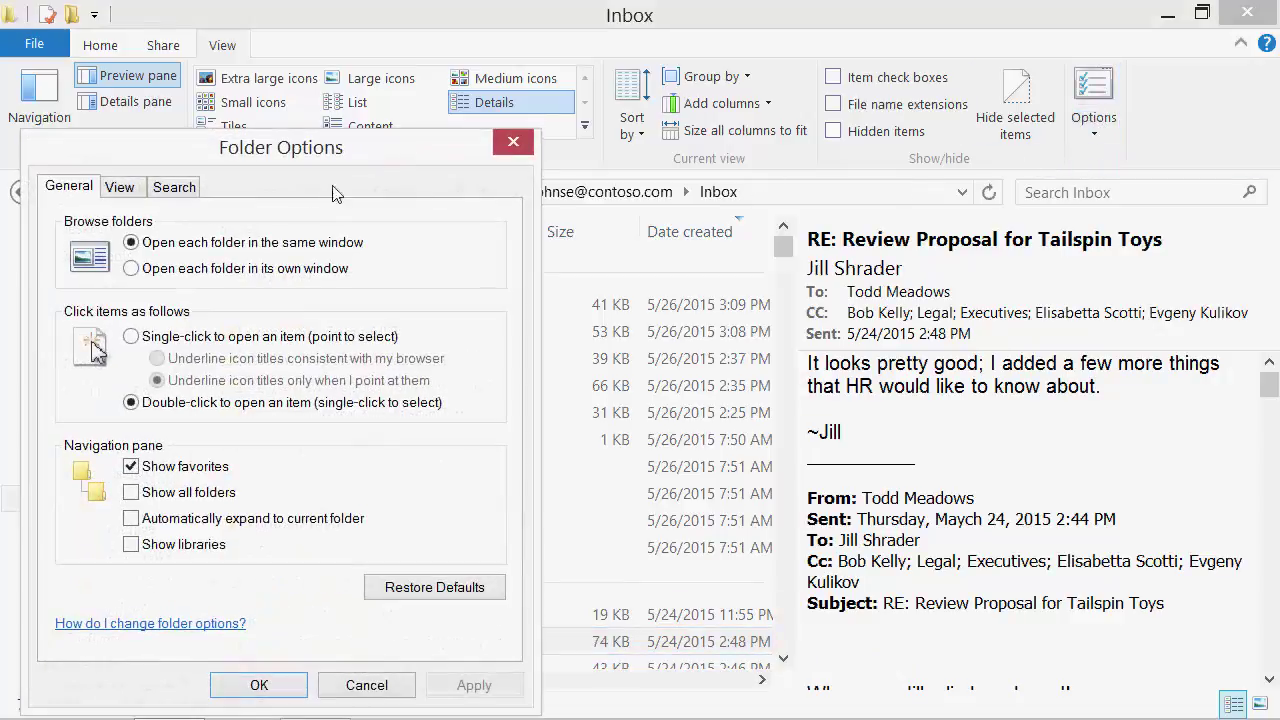
Close Folder Options and optimize the Backup folder and all its subfolders for Documents
{"action": "left_click", "coordinate": [130, 187]}
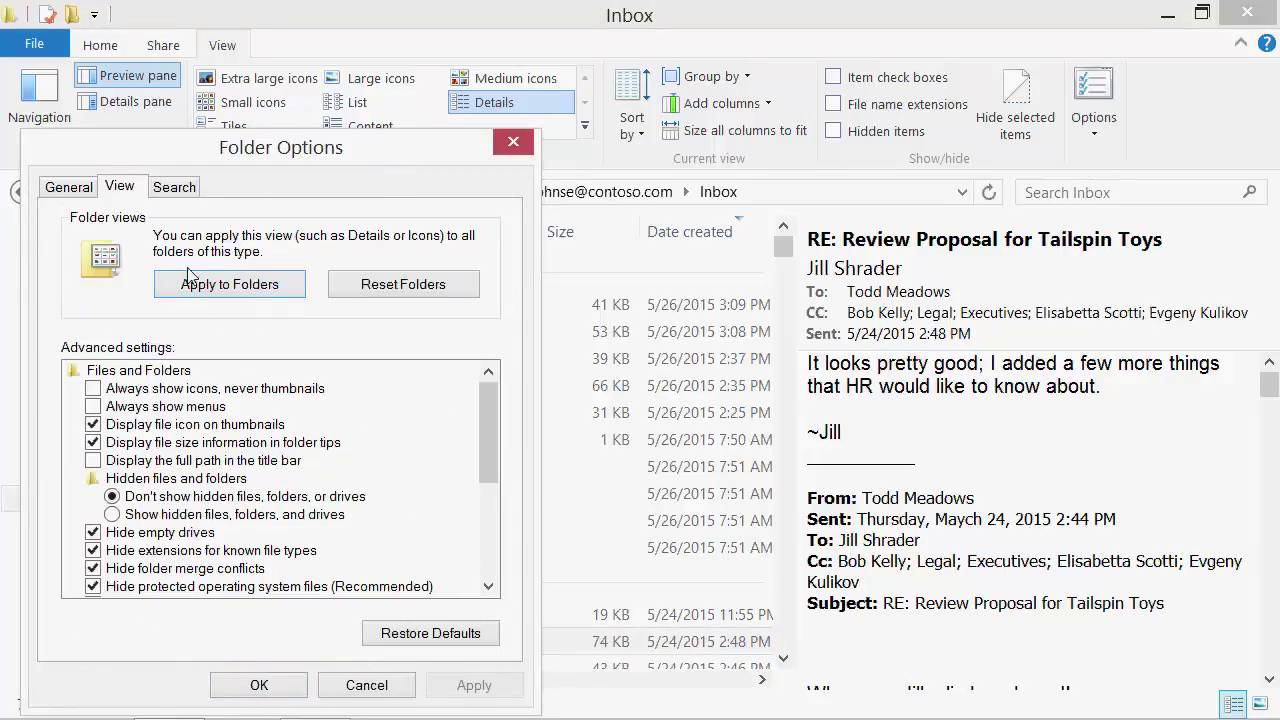
{"action": "left_click", "coordinate": [512, 141]}
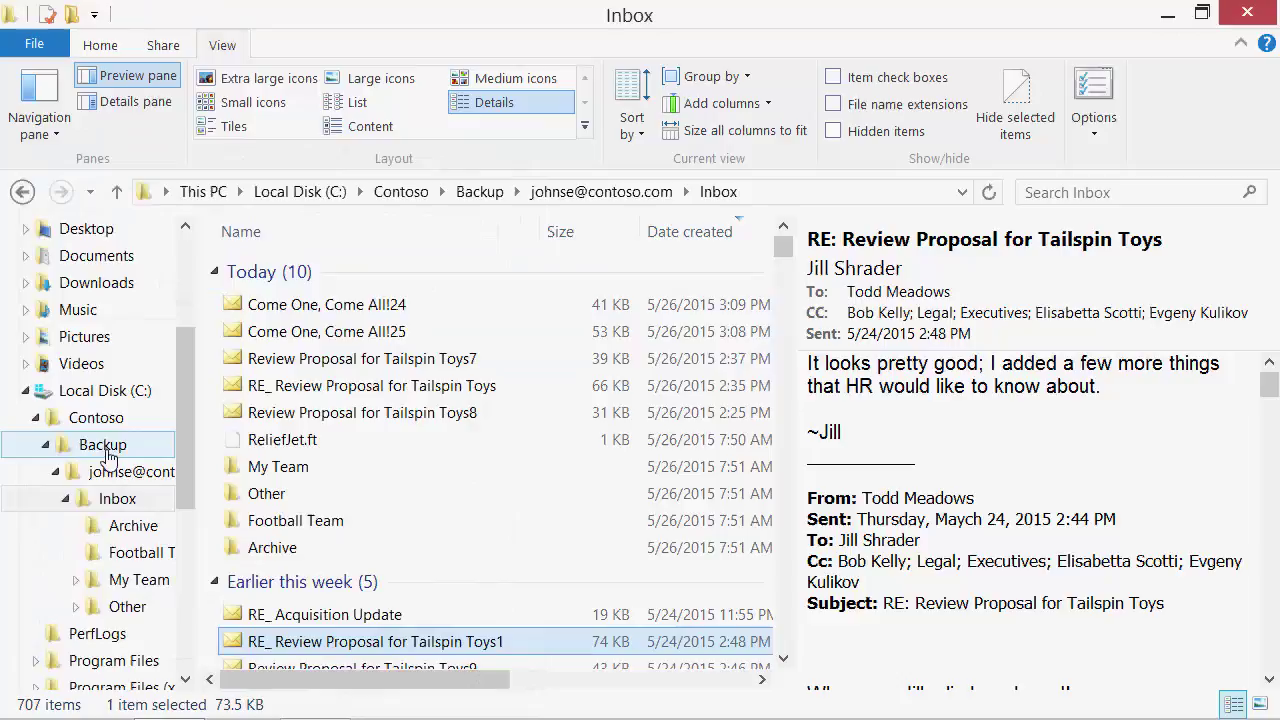
{"action": "right_click", "coordinate": [106, 452]}
{"action": "left_click", "coordinate": [140, 438]}
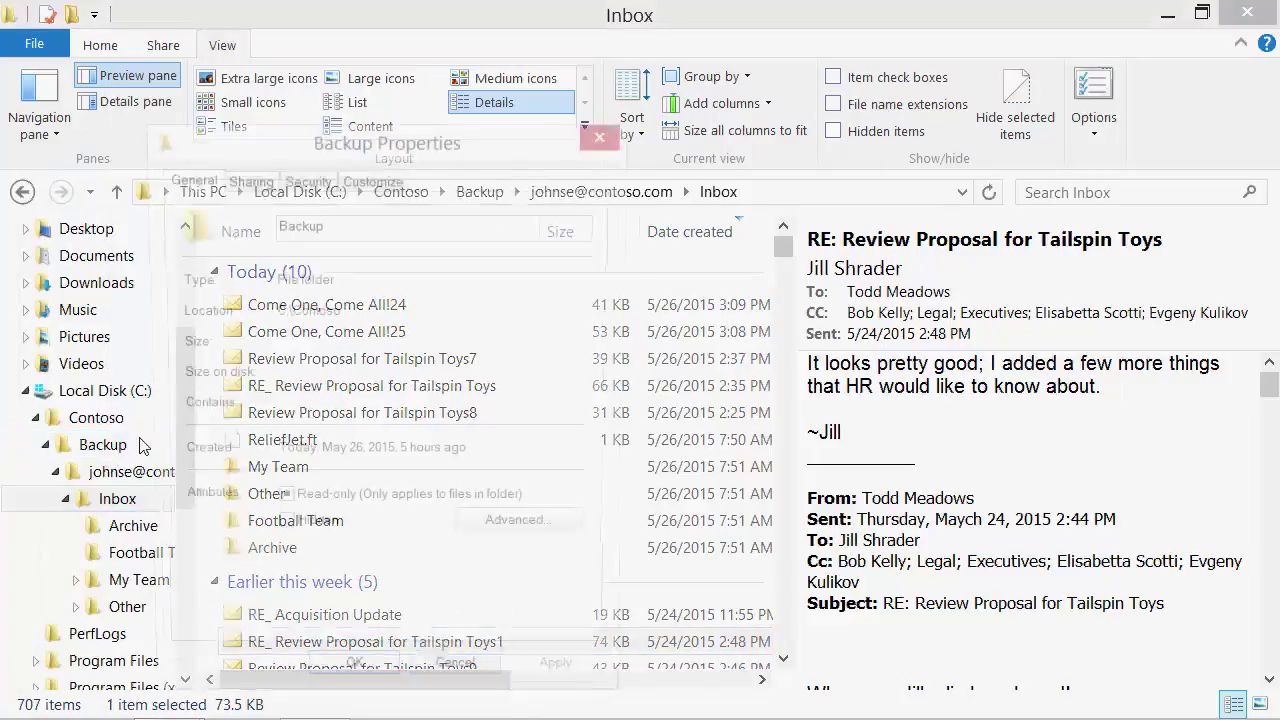
{"action": "left_click", "coordinate": [378, 192]}
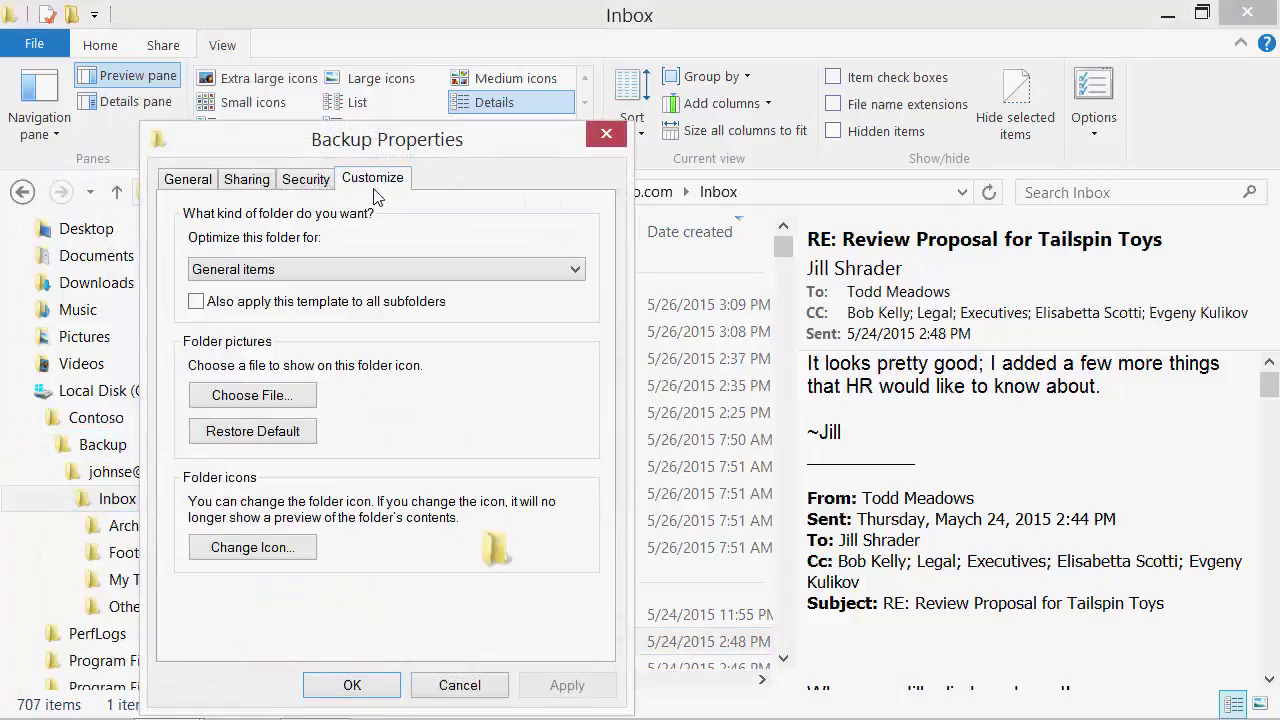
{"action": "left_click", "coordinate": [308, 270]}
{"action": "left_click", "coordinate": [286, 310]}
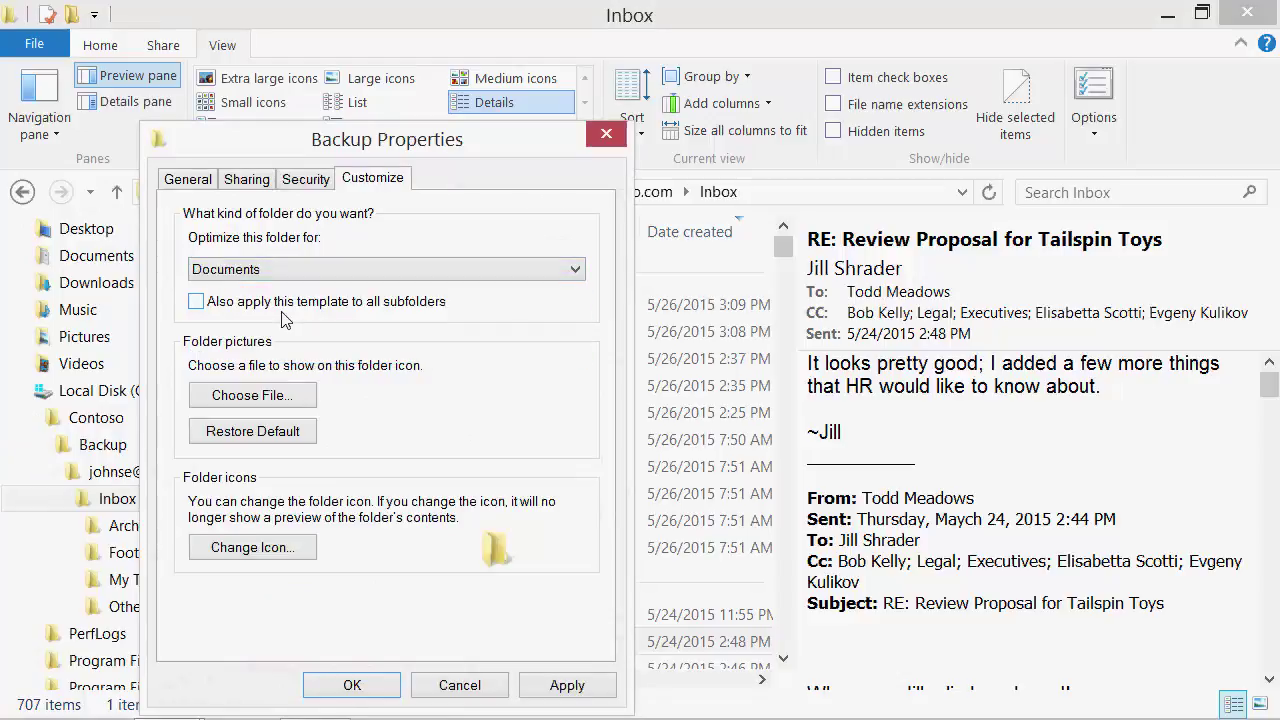
{"action": "left_click", "coordinate": [254, 301]}
{"action": "left_click", "coordinate": [346, 686]}
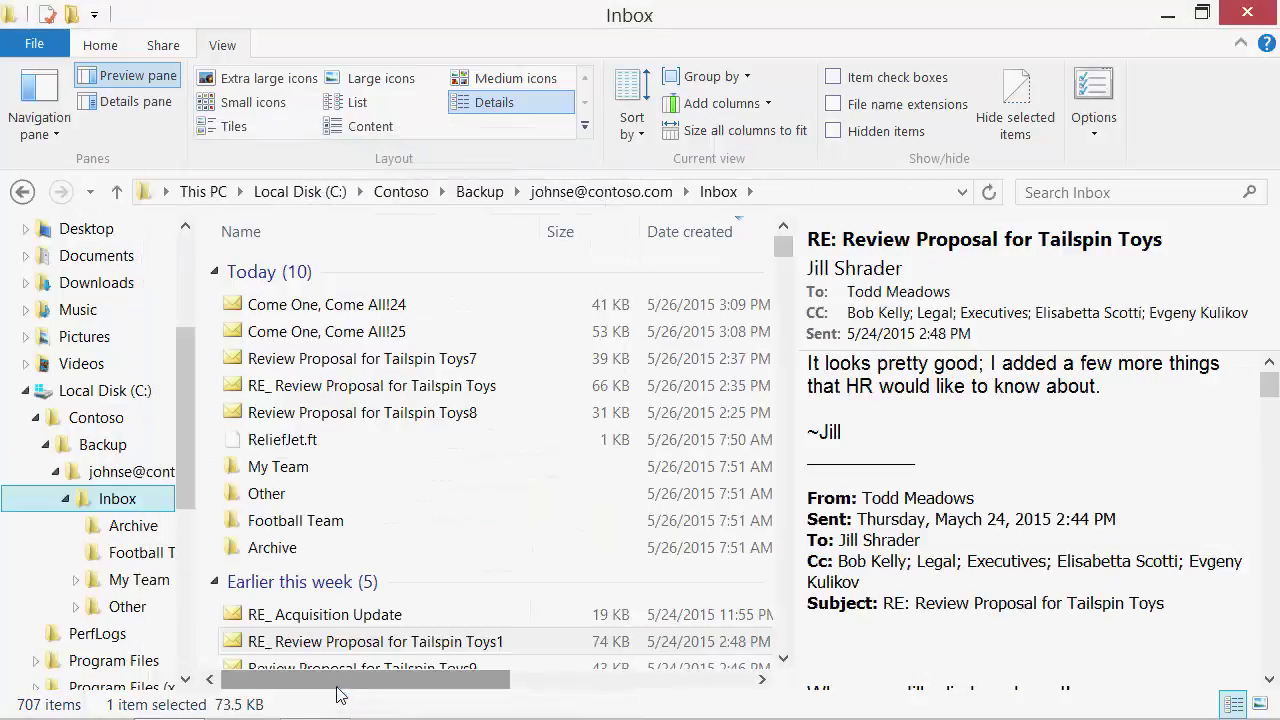
Open the exported Archive folder without the preview pane and scroll through its detail columns
{"action": "left_click", "coordinate": [134, 526]}
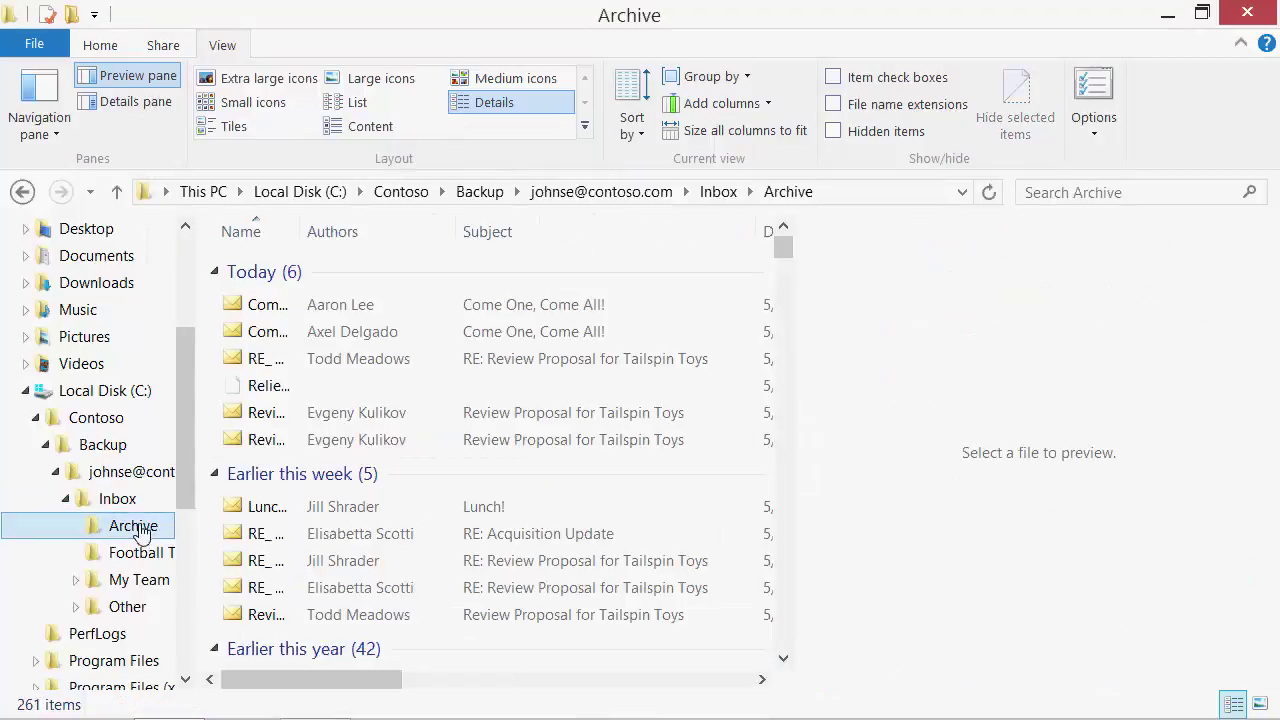
{"action": "left_click", "coordinate": [156, 78]}
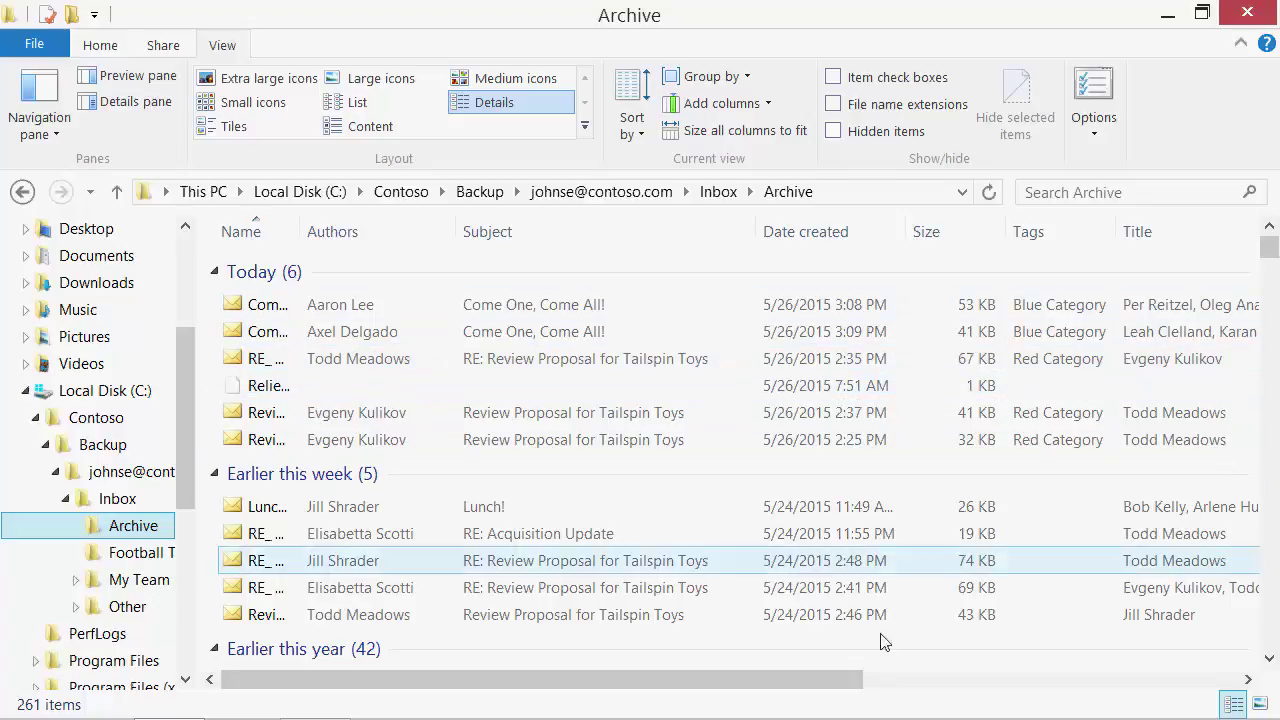
{"action": "left_click_drag", "start_coordinate": [840, 688], "coordinate": [1225, 686]}
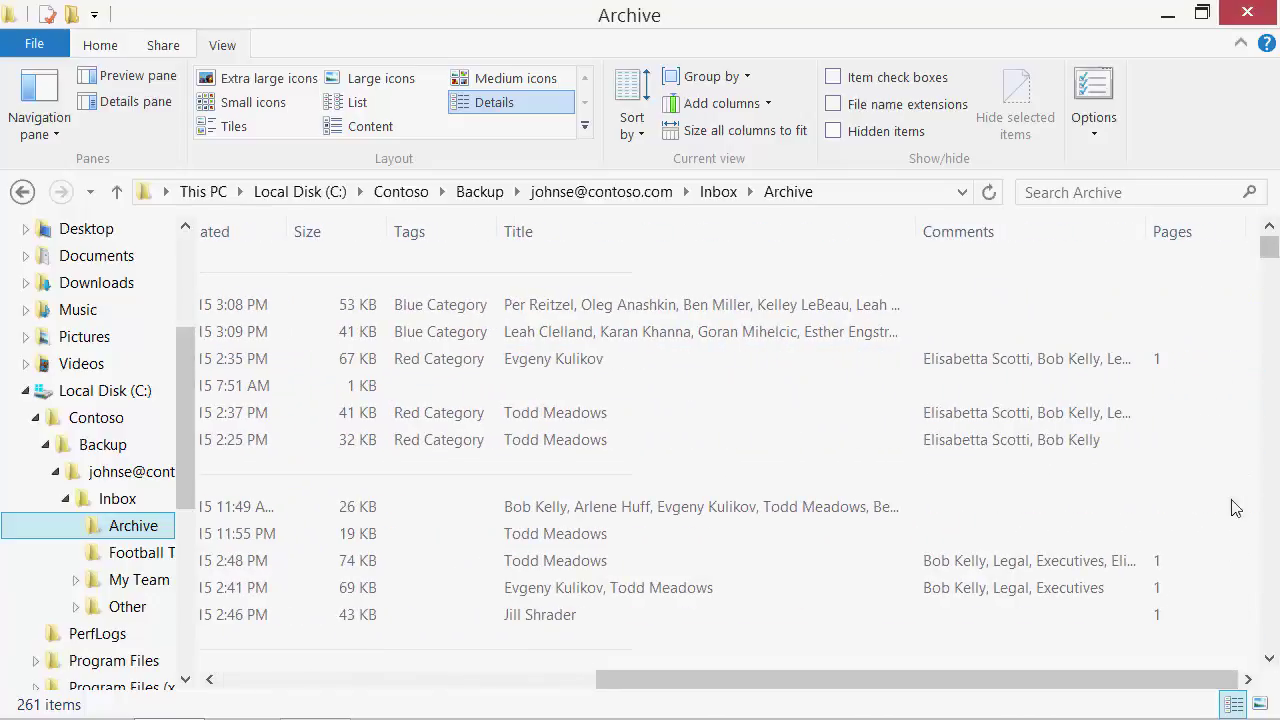
{"action": "left_click", "coordinate": [1172, 356]}
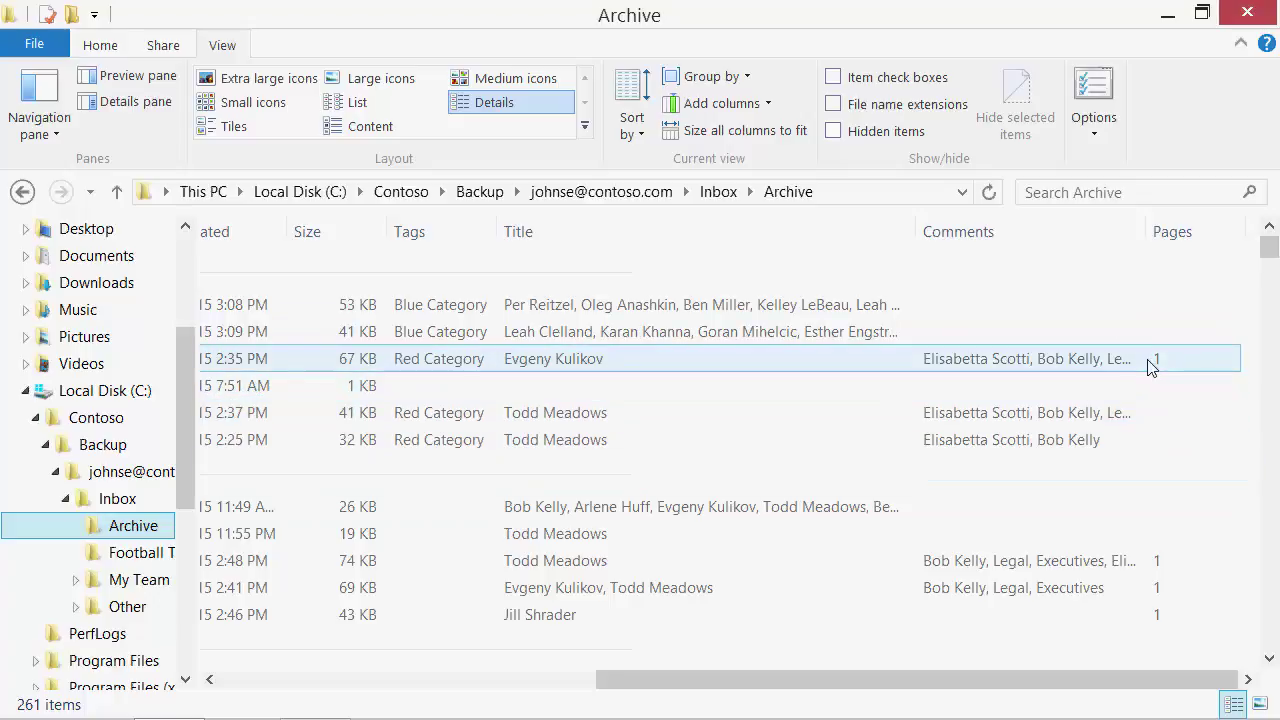
{"action": "left_click_drag", "start_coordinate": [748, 686], "coordinate": [212, 680]}
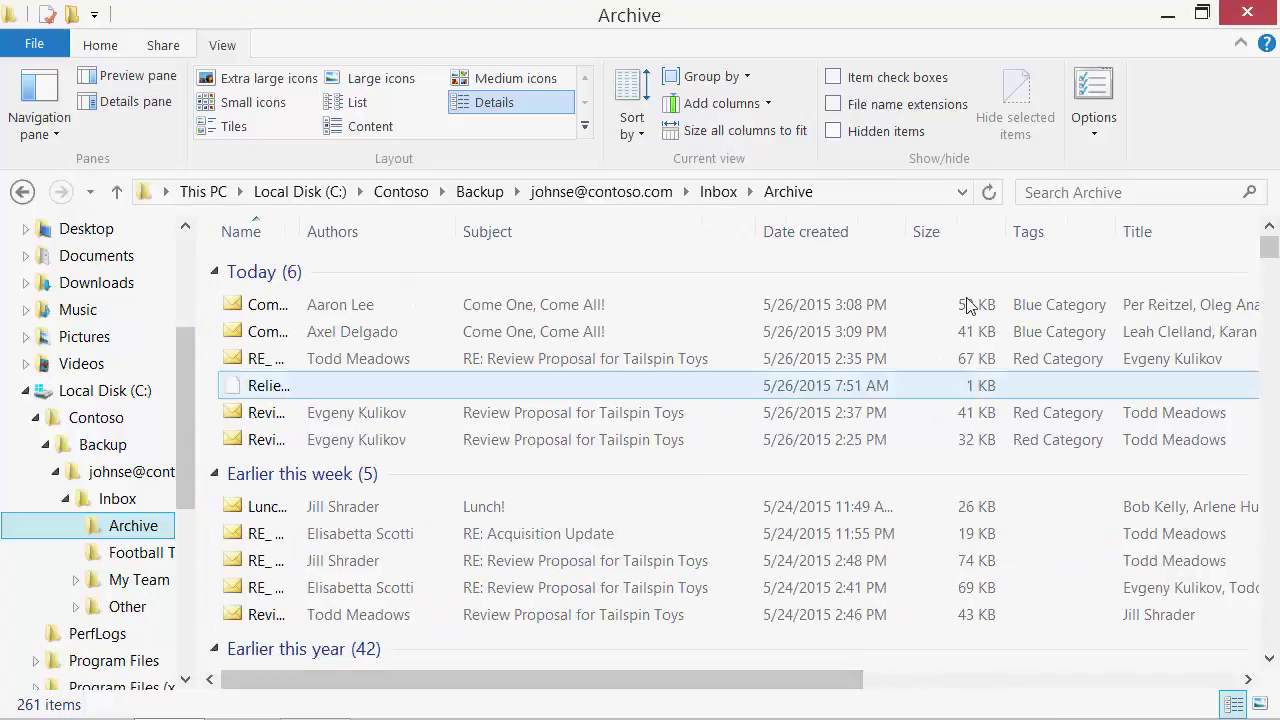
{"action": "left_click", "coordinate": [1084, 194]}
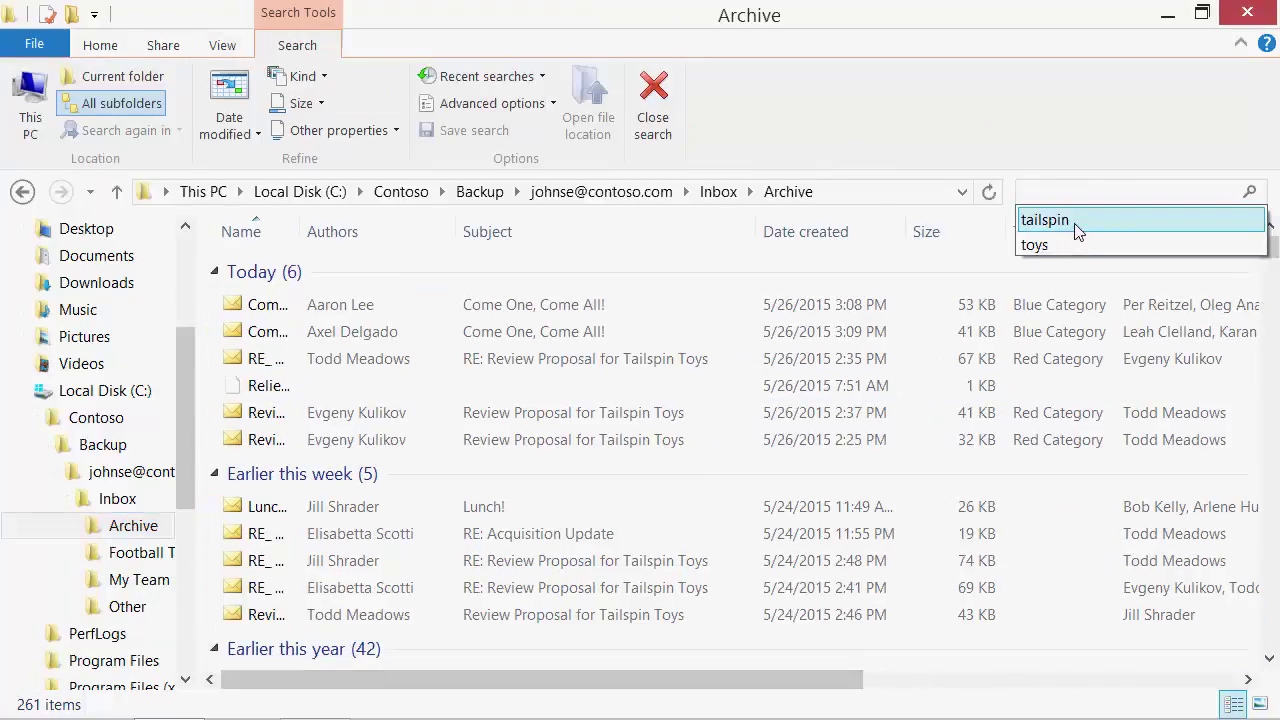
Search the Archive folder for 'tailspin', finding 35 messages, then close the search
{"action": "left_click", "coordinate": [1077, 230]}
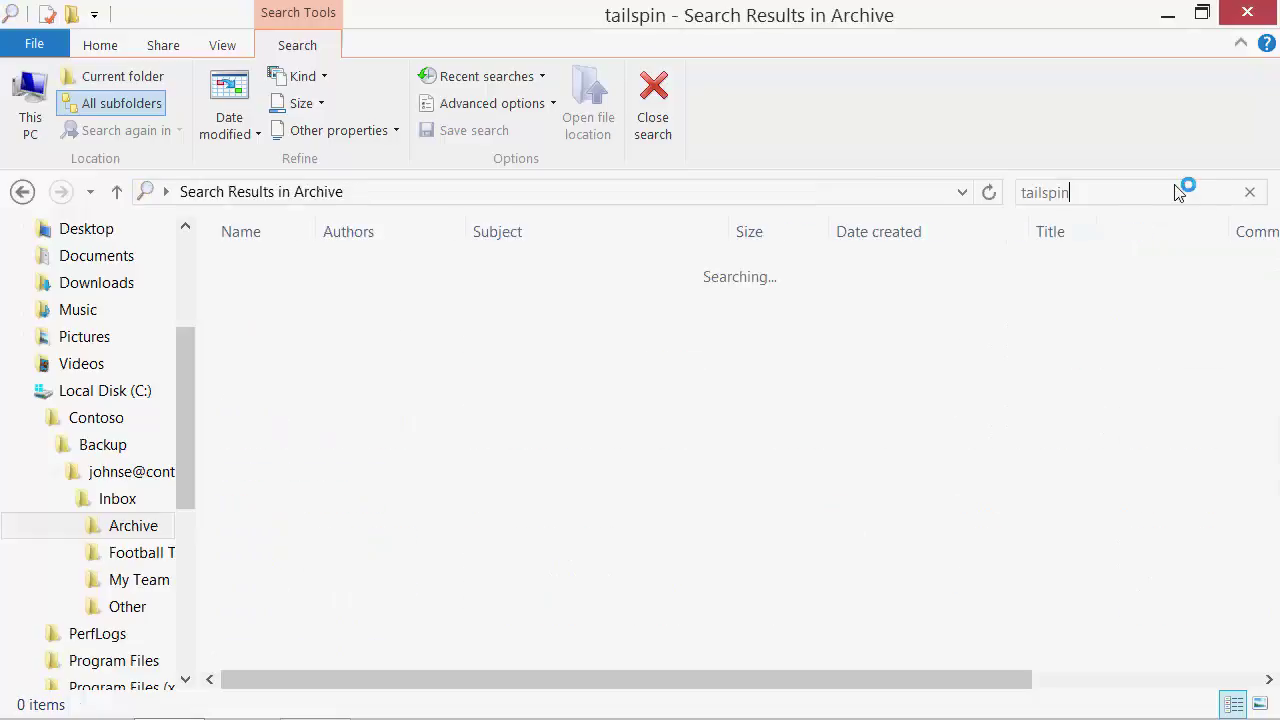
{"action": "left_click", "coordinate": [668, 121]}
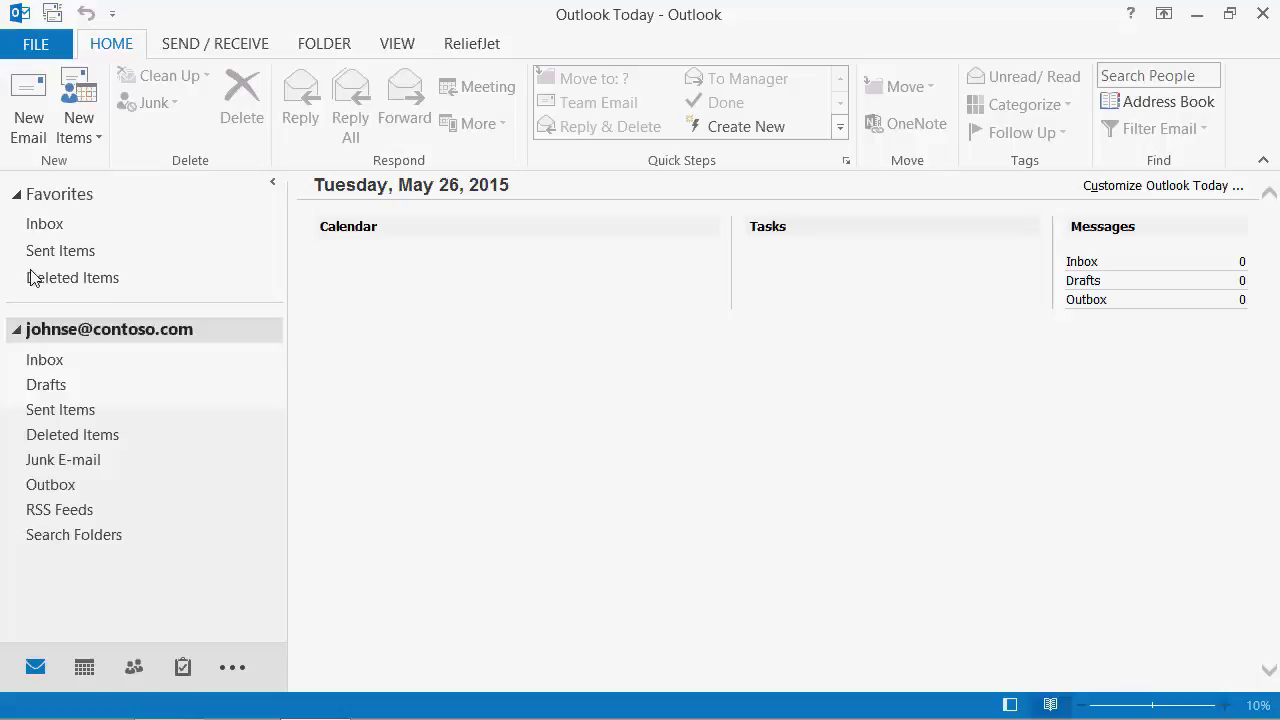
Open the ReliefJet Import Outlook Items from MSG Format dialog
{"action": "left_click", "coordinate": [486, 49]}
{"action": "left_click", "coordinate": [310, 117]}
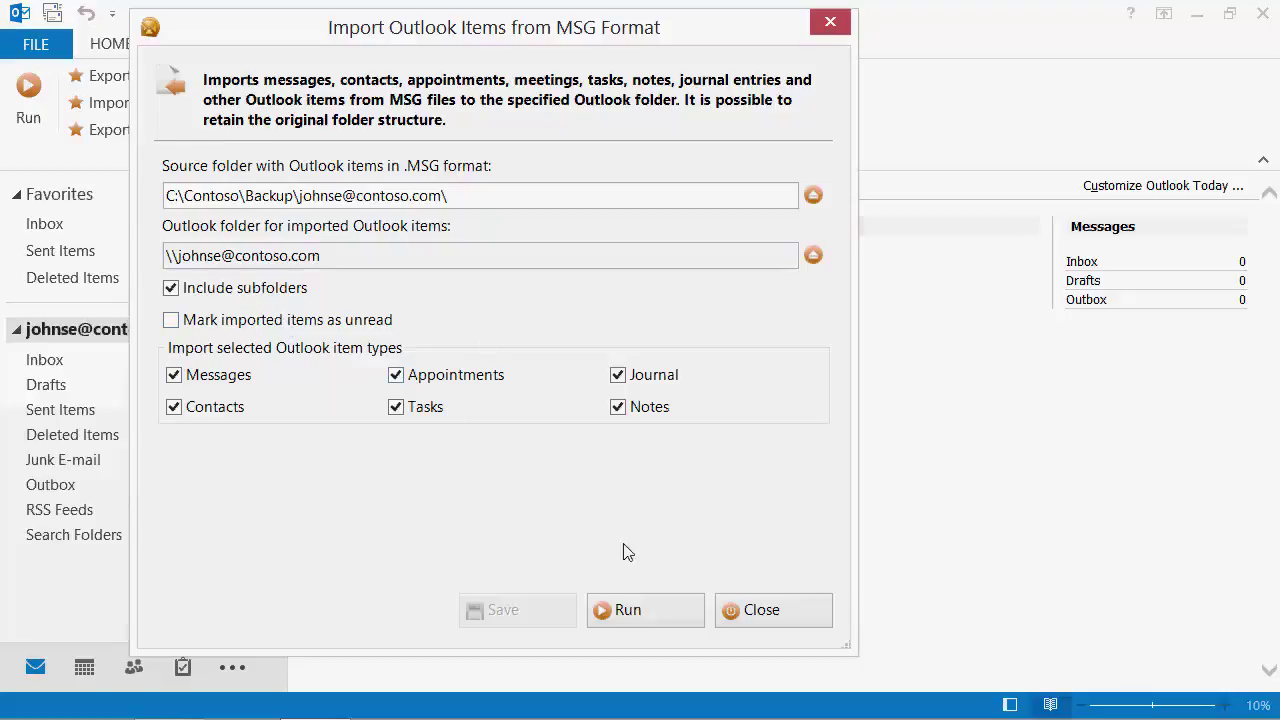
Run the MSG import of 987 items from 10 folders, then show the restored 260-item Archive folder
{"action": "left_click", "coordinate": [640, 611]}
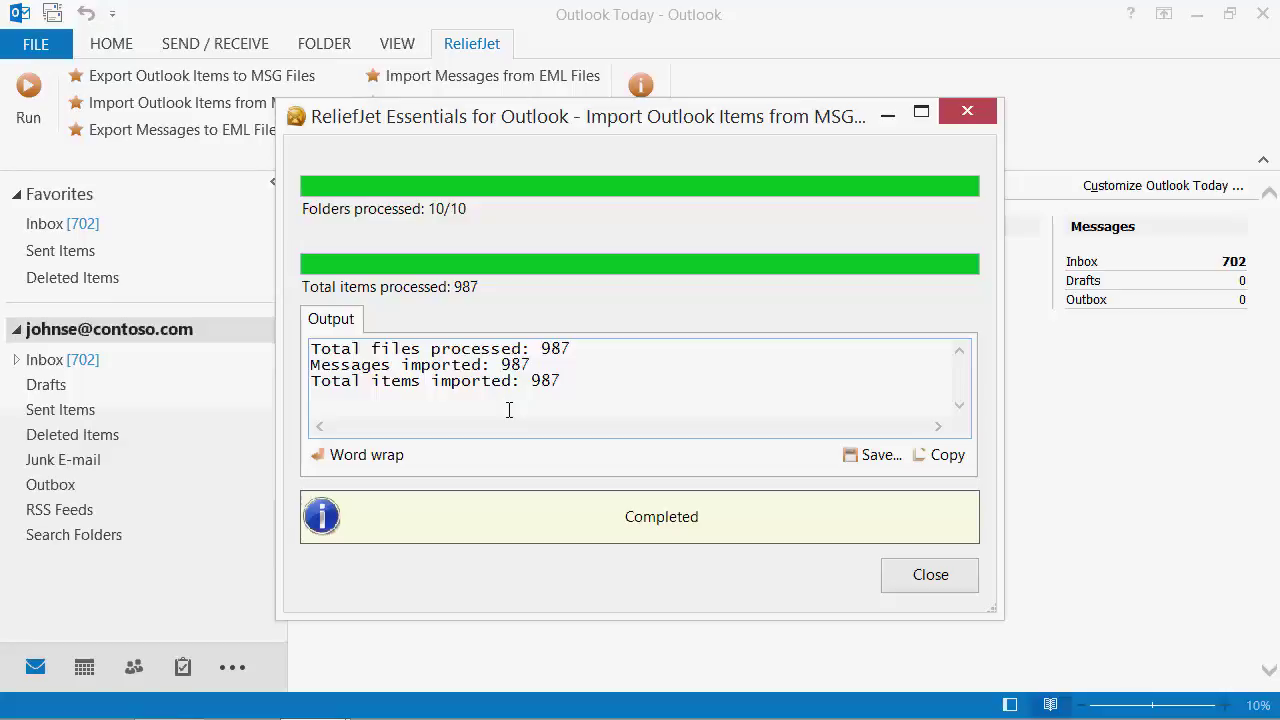
{"action": "left_click", "coordinate": [895, 580]}
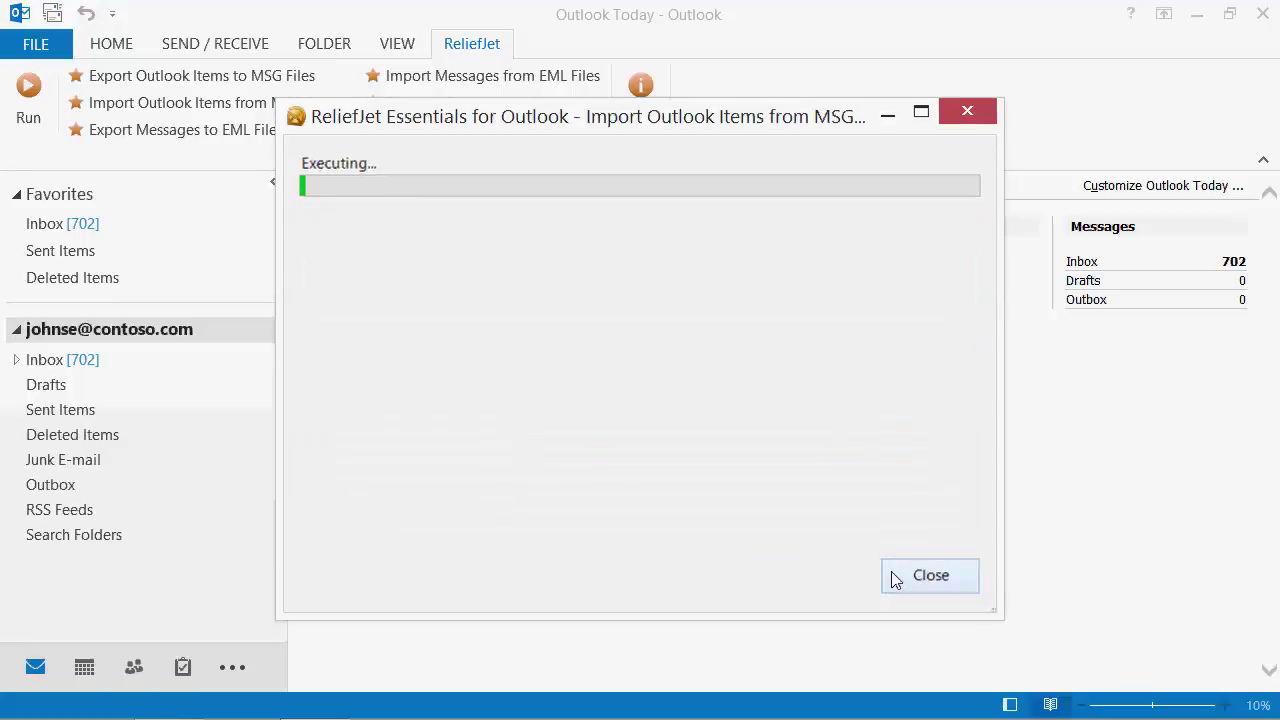
{"action": "left_click", "coordinate": [16, 360]}
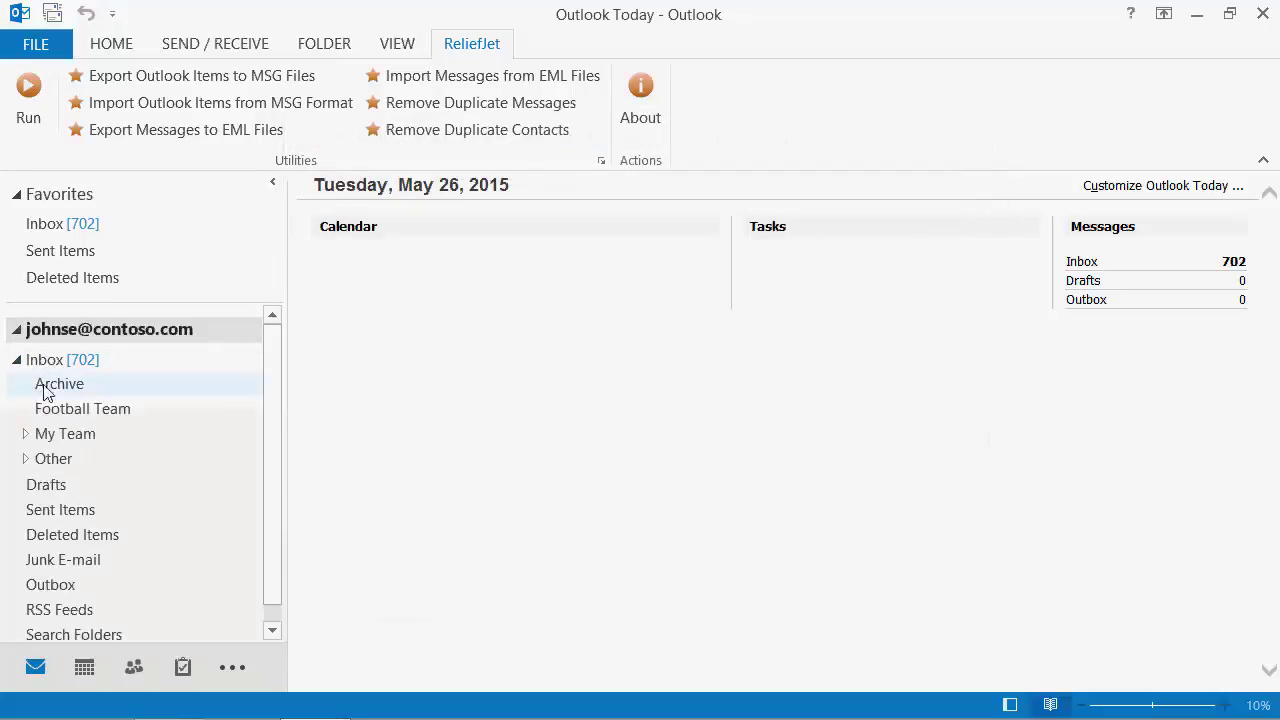
{"action": "left_click", "coordinate": [26, 434]}
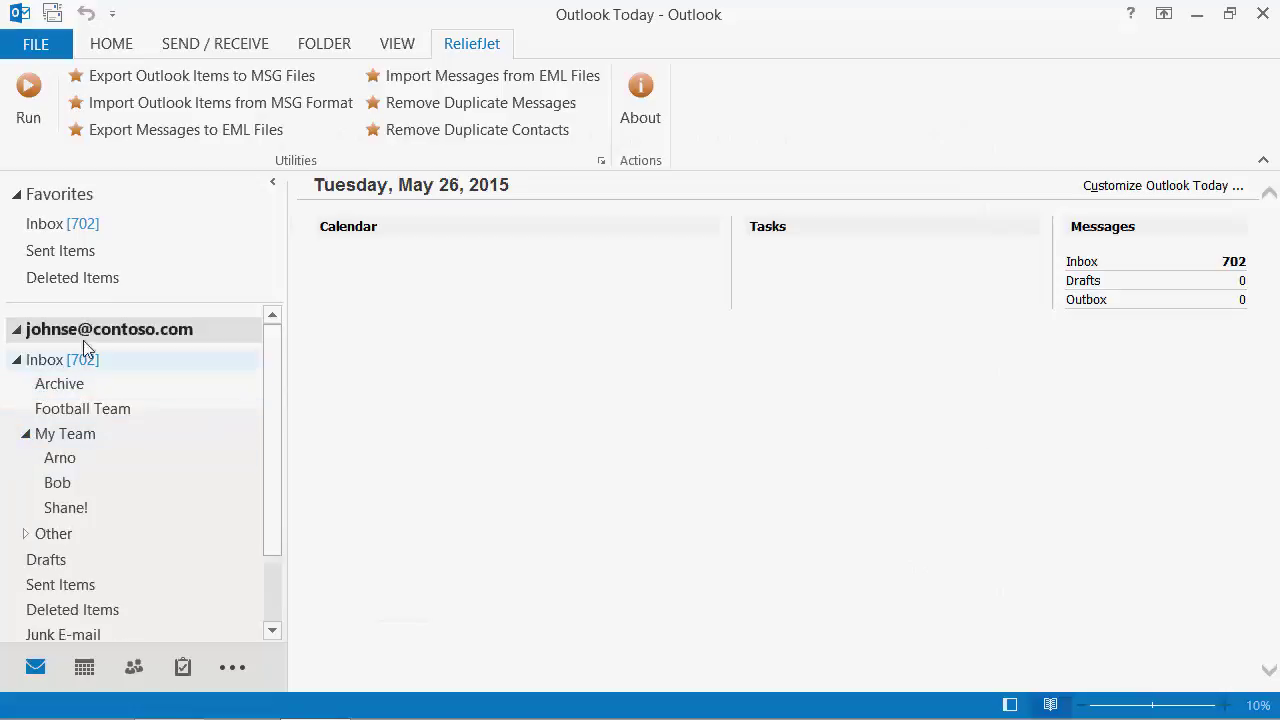
{"action": "left_click", "coordinate": [78, 384]}
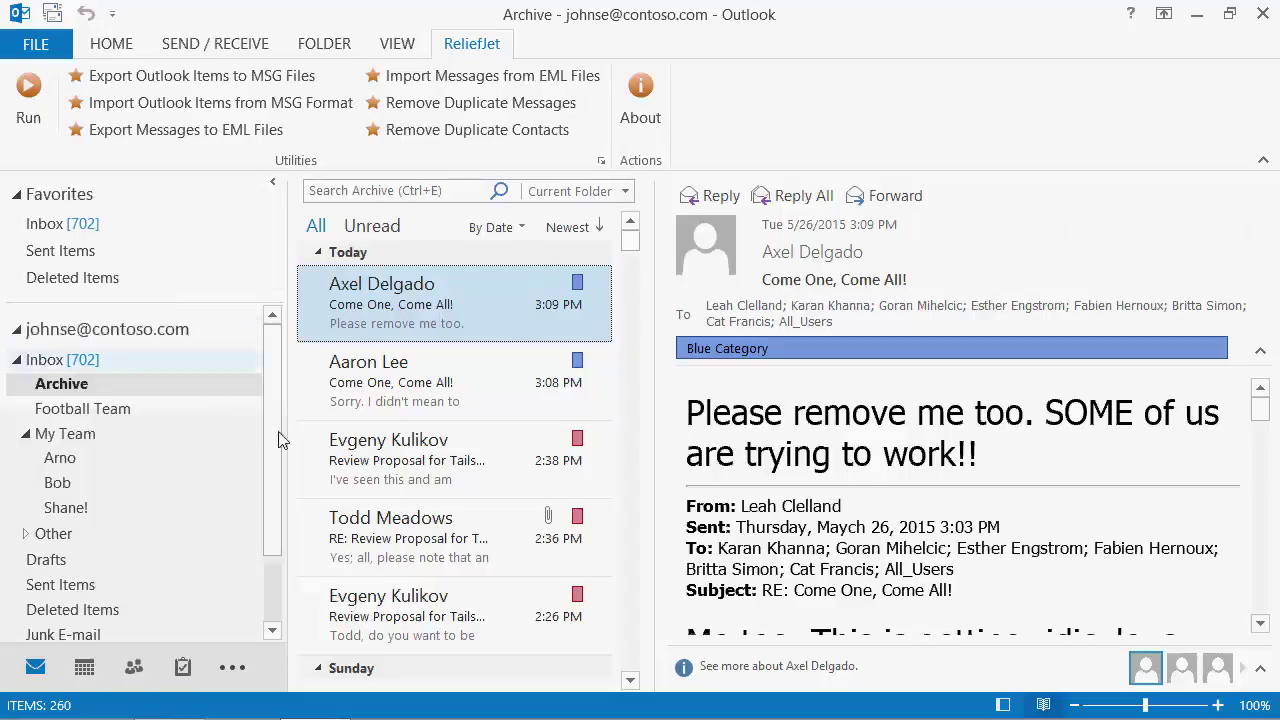
Preview the 2:38 PM and 2:26 PM proposal messages, then the Sunday 'RE: Review Proposal for Tailspin Toys' reply
{"action": "left_click", "coordinate": [420, 460]}
{"action": "left_click", "coordinate": [422, 608]}
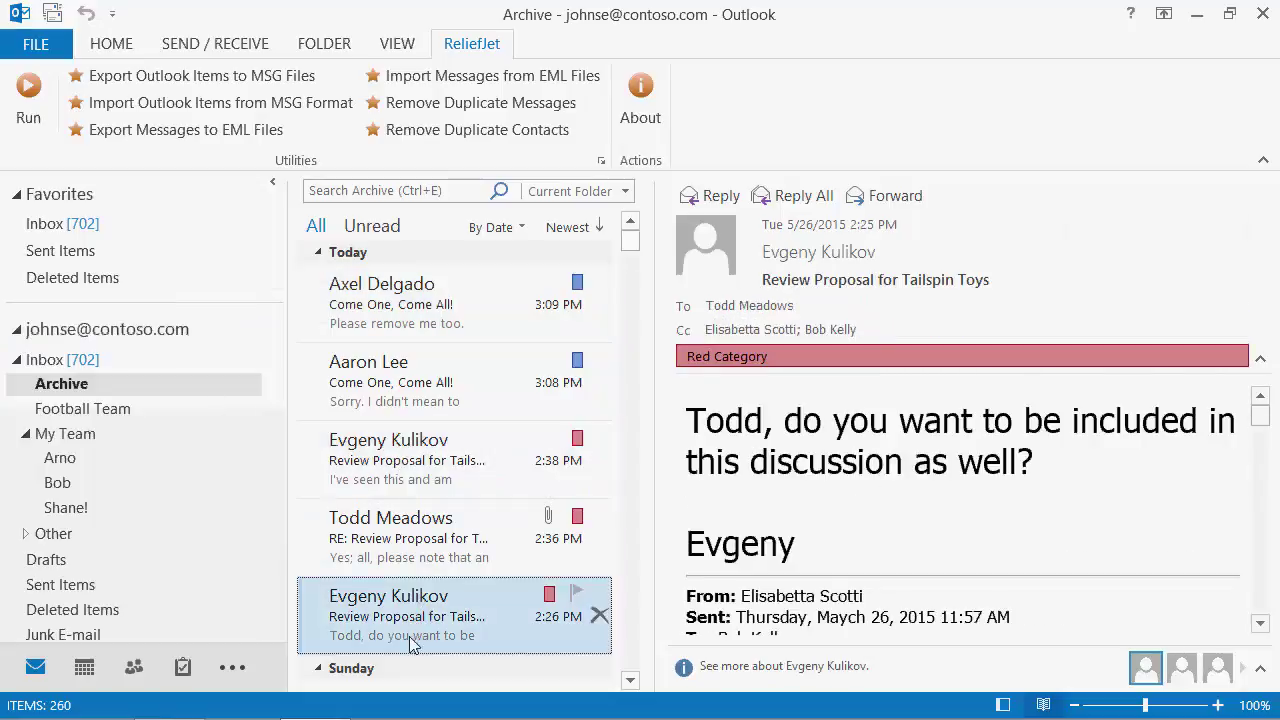
{"action": "scroll", "coordinate": [368, 608], "scroll_direction": "down", "scroll_amount": 2}
{"action": "left_click", "coordinate": [376, 592]}
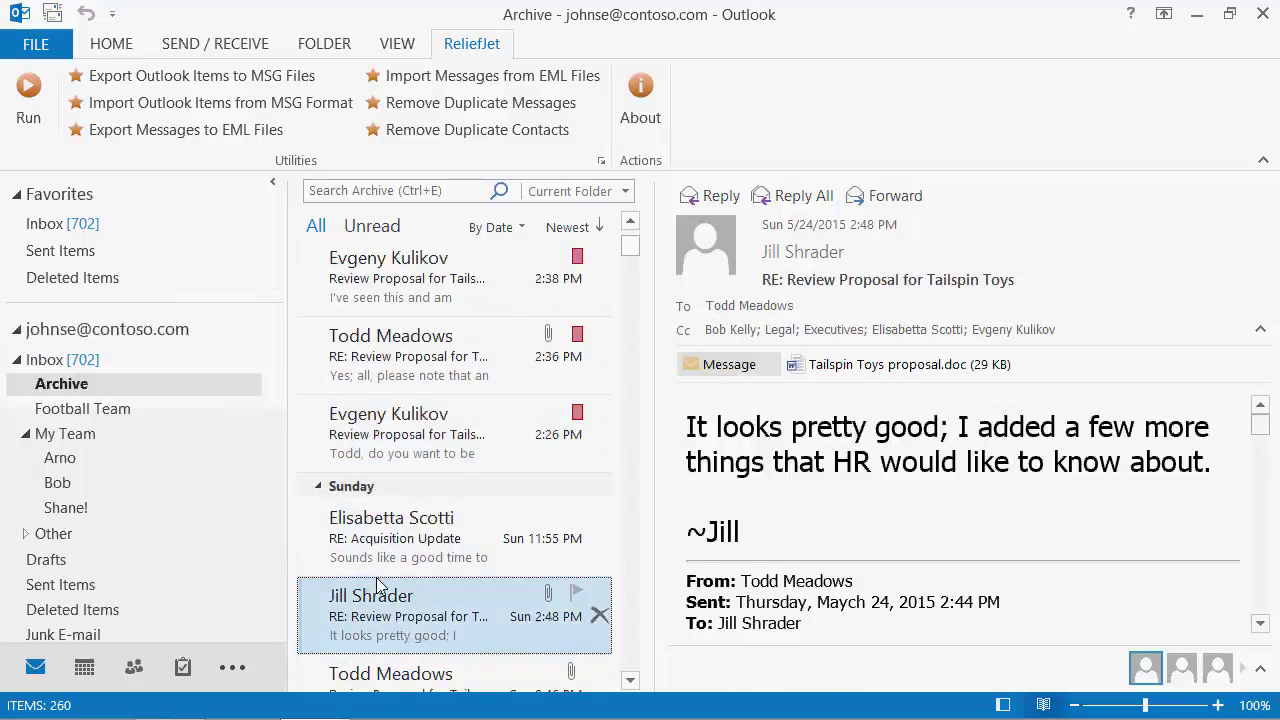